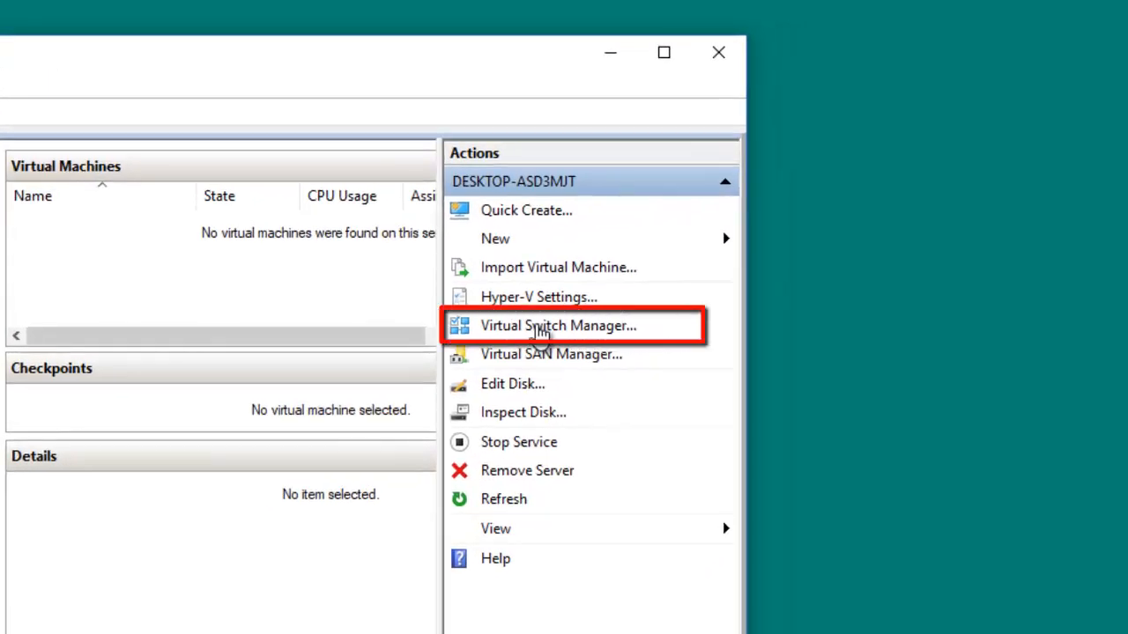
Step: Create a new virtual switch of the Internal type in the Virtual Switch Manager
left_click(540, 328)
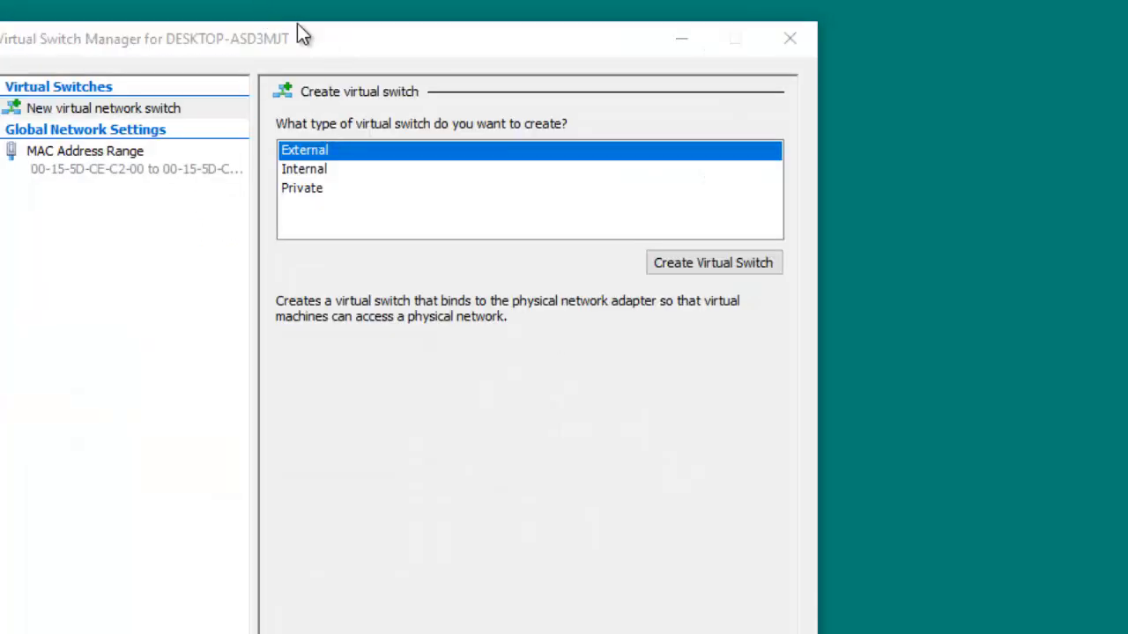
left_click_drag(311, 36, 190, 19)
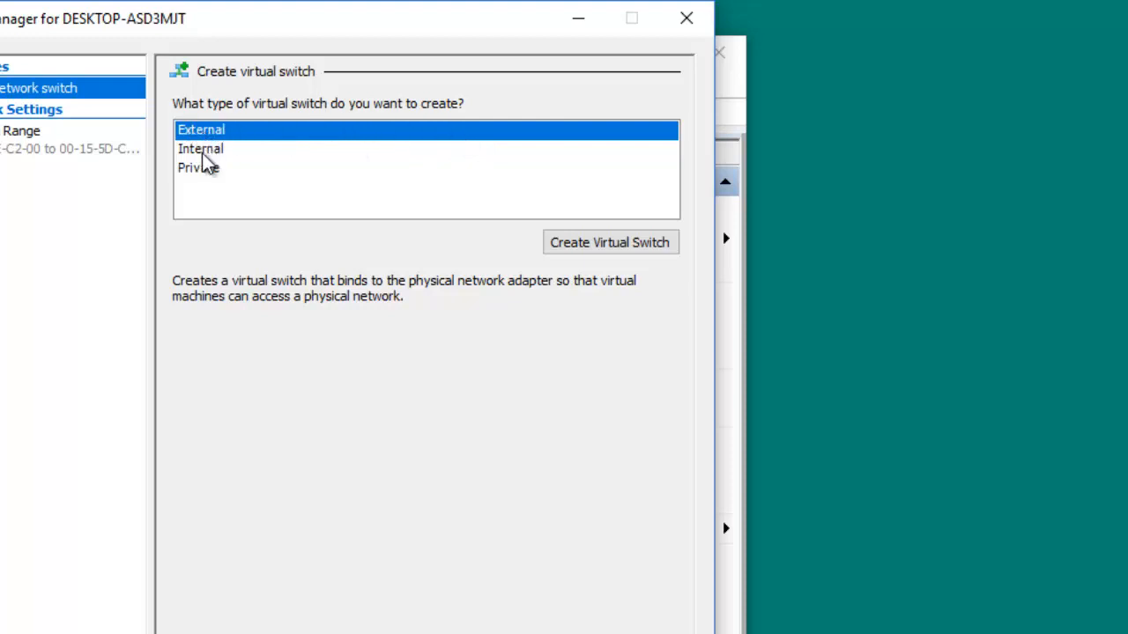
left_click(199, 150)
left_click(194, 169)
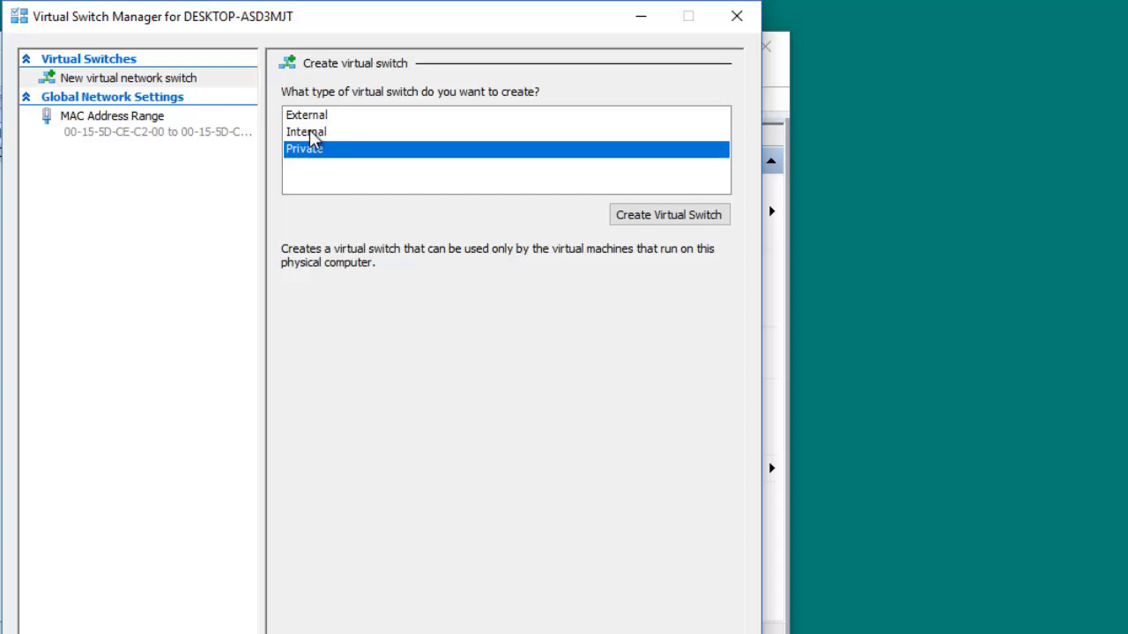
left_click(313, 135)
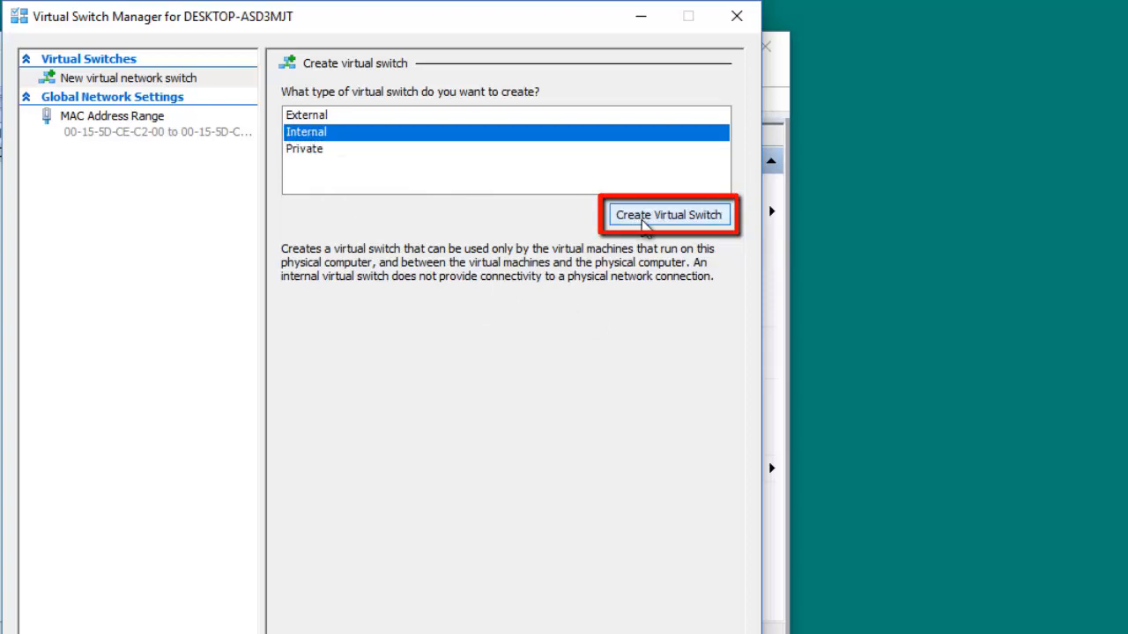
left_click(677, 222)
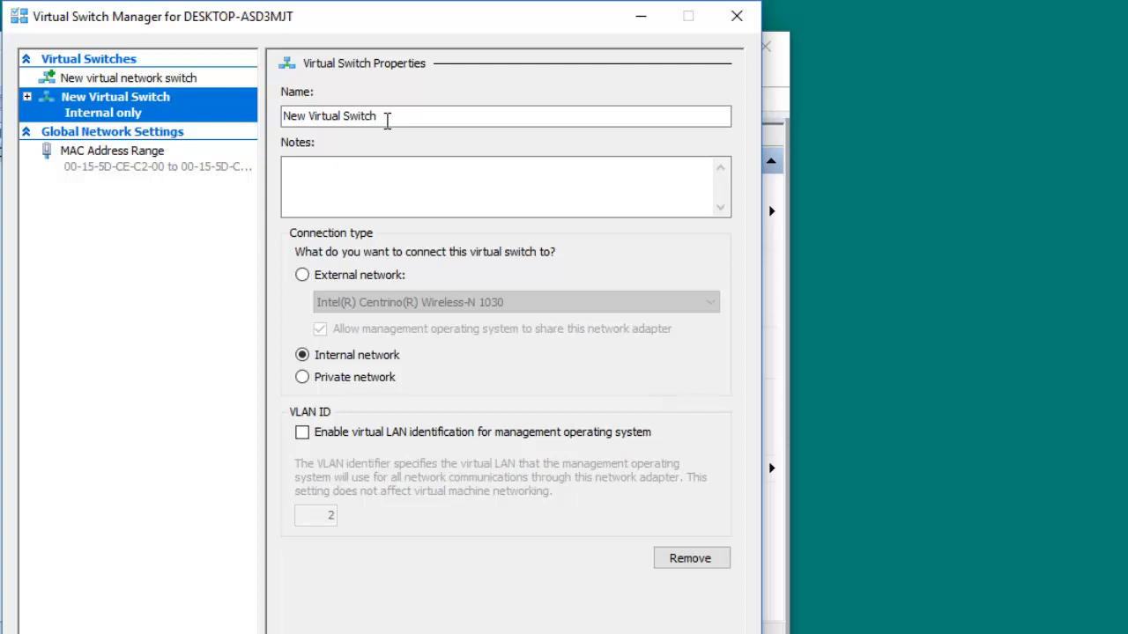
Step: Name the new internal switch "My Virtual Switch" and apply the change, closing the Virtual Switch Manager
left_click_drag(387, 121, 286, 118)
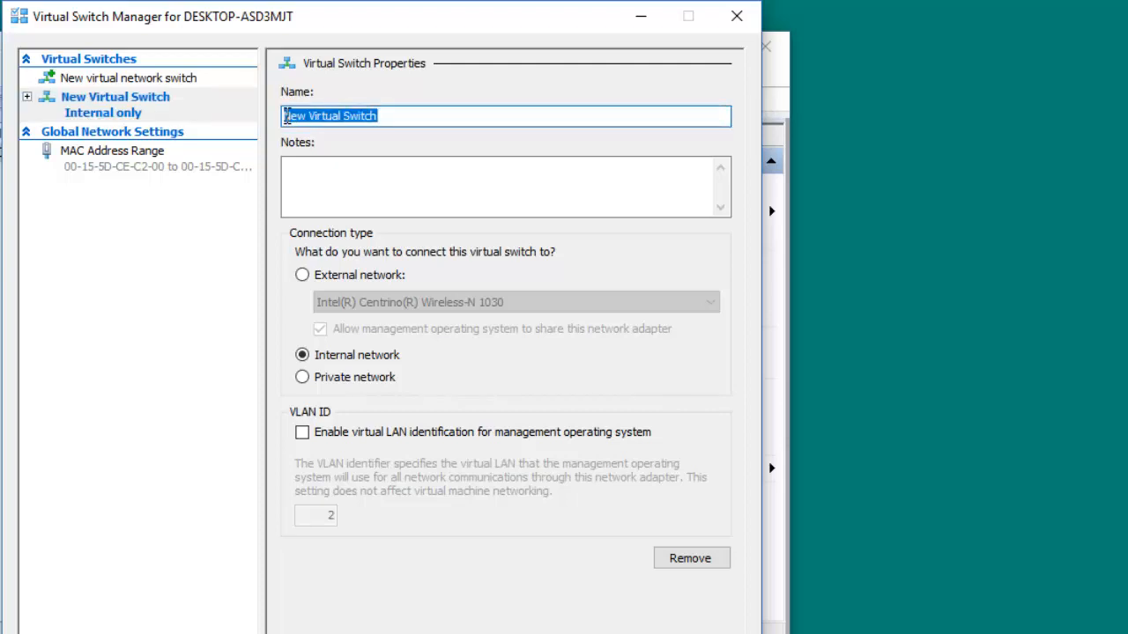
type("My Vir")
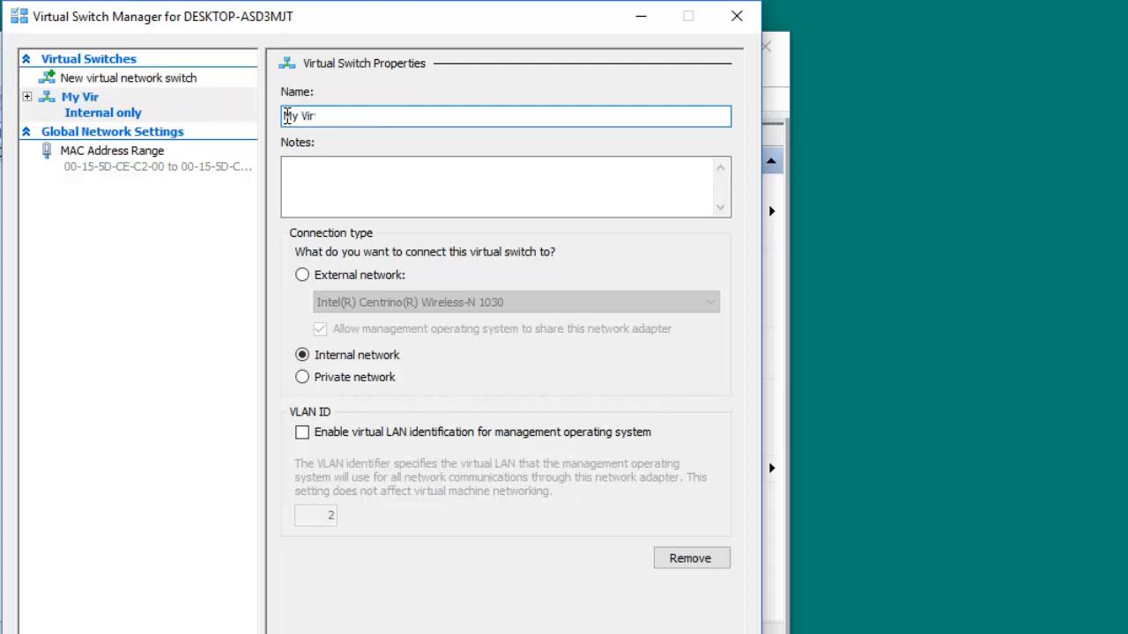
type("ty")
type("al ")
type("Swi")
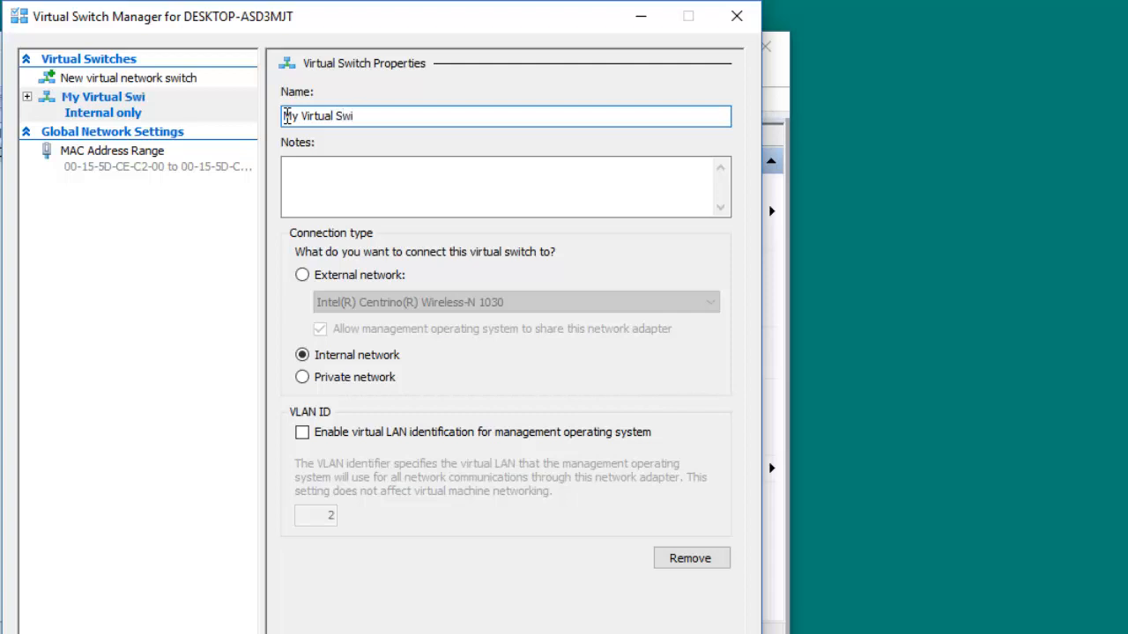
type("tch")
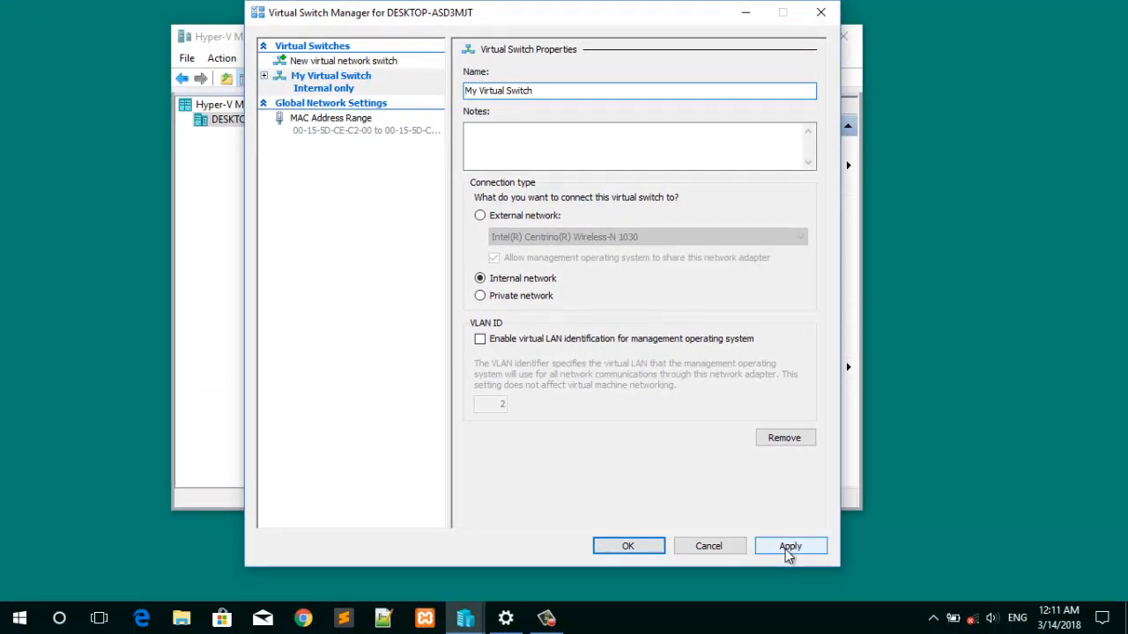
left_click(753, 597)
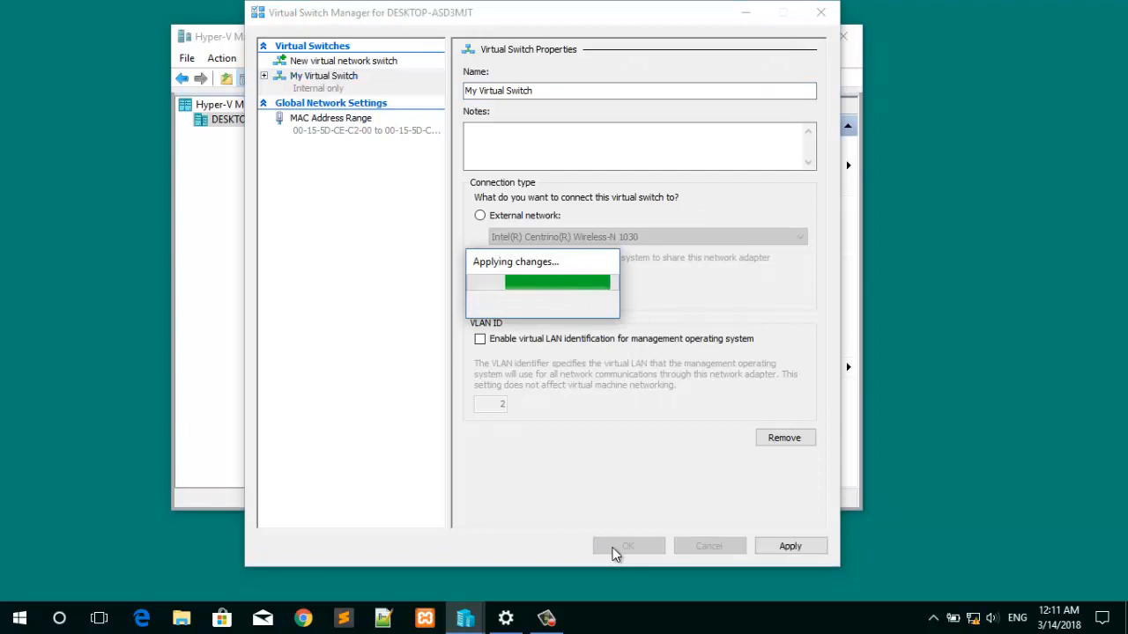
left_click(614, 547)
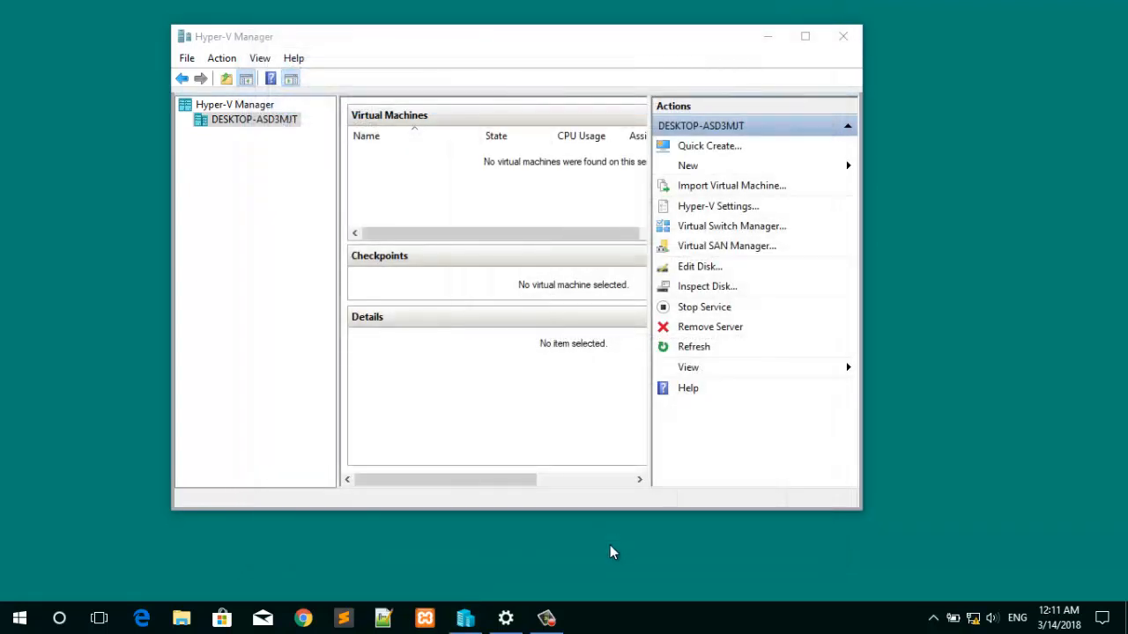
Step: Start a new virtual machine on the DESKTOP-ASD3MJT host and name it "Windows Server 2016"
left_click(454, 75)
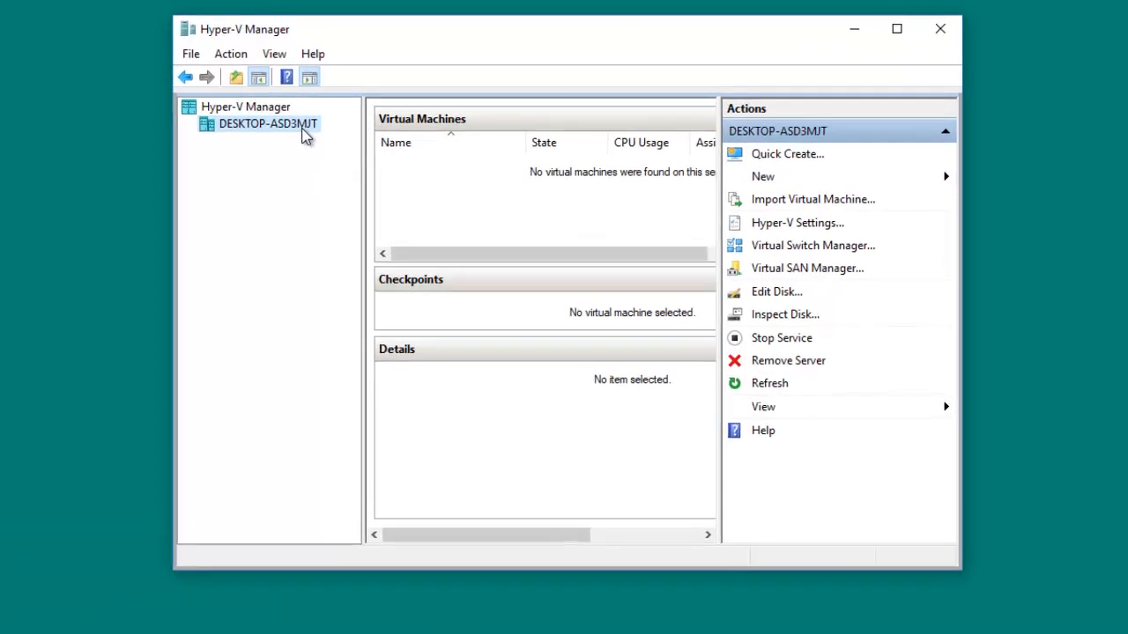
right_click(302, 128)
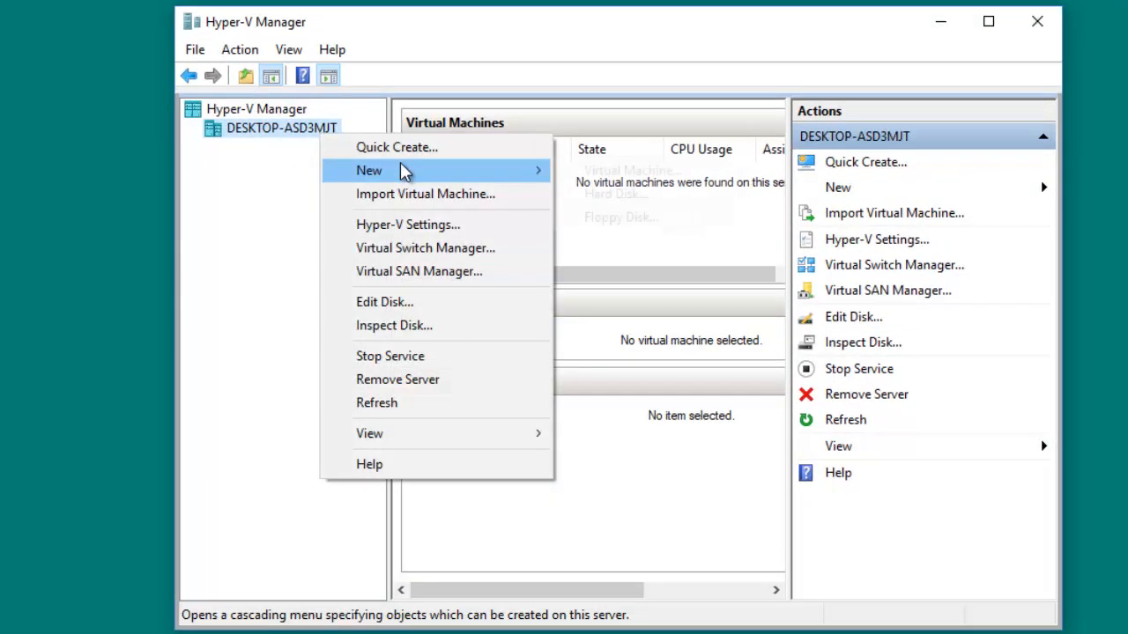
mouse_move(472, 161)
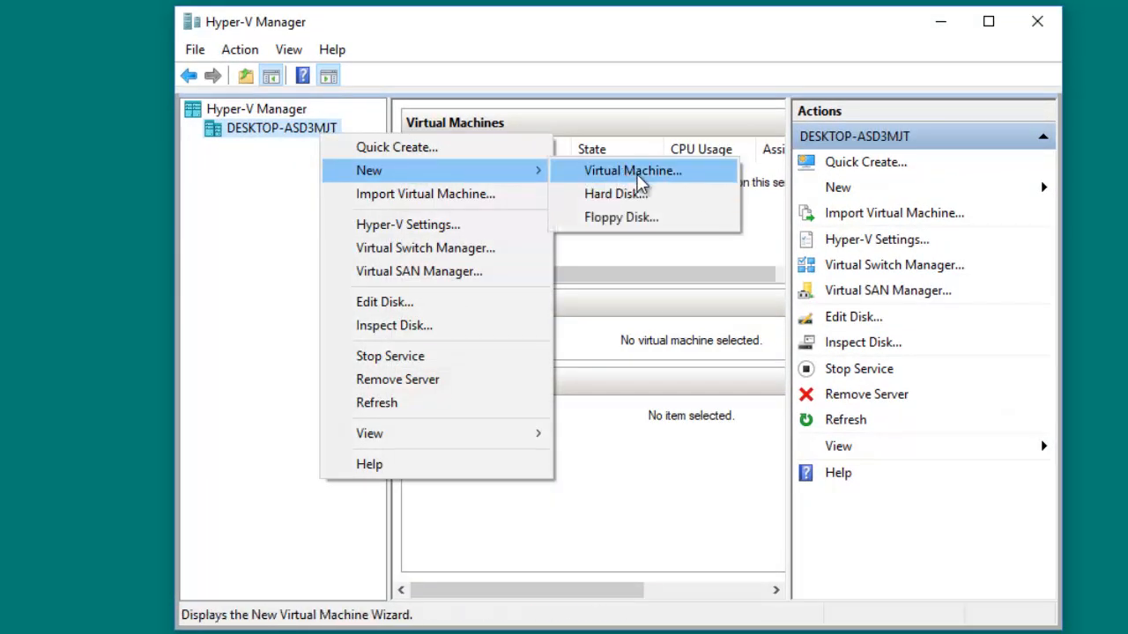
left_click(636, 172)
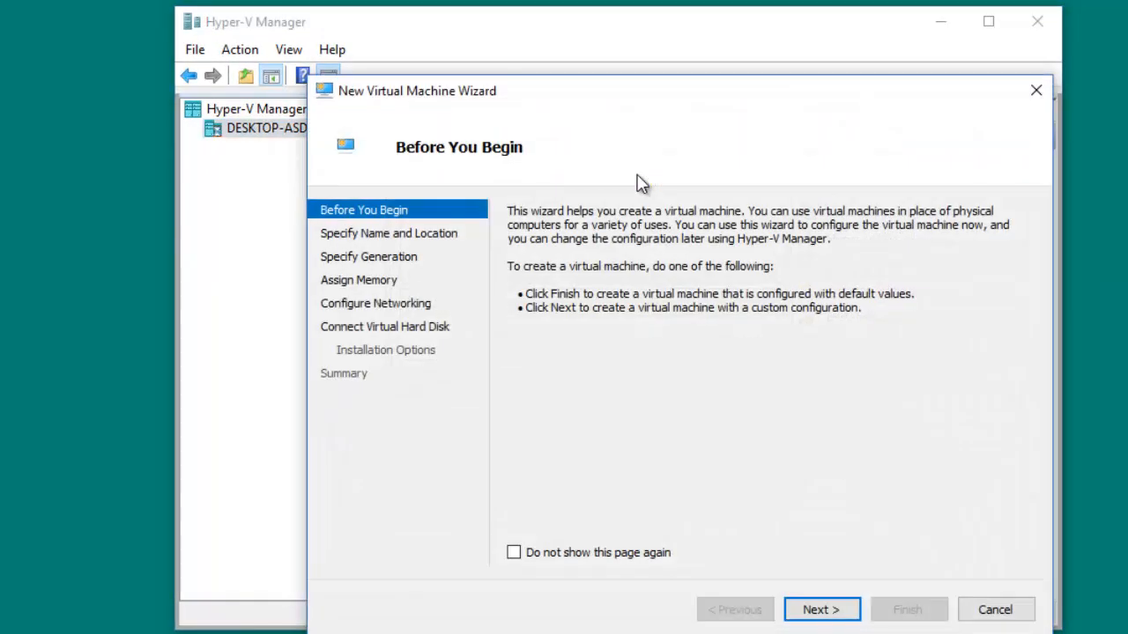
left_click_drag(552, 100, 494, 66)
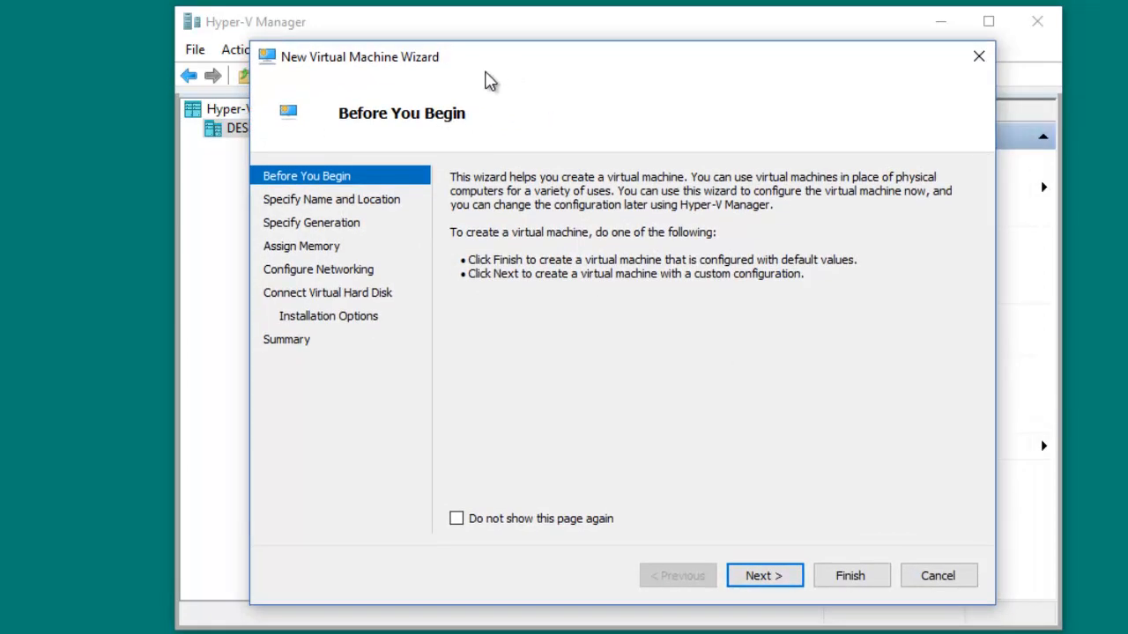
left_click(774, 574)
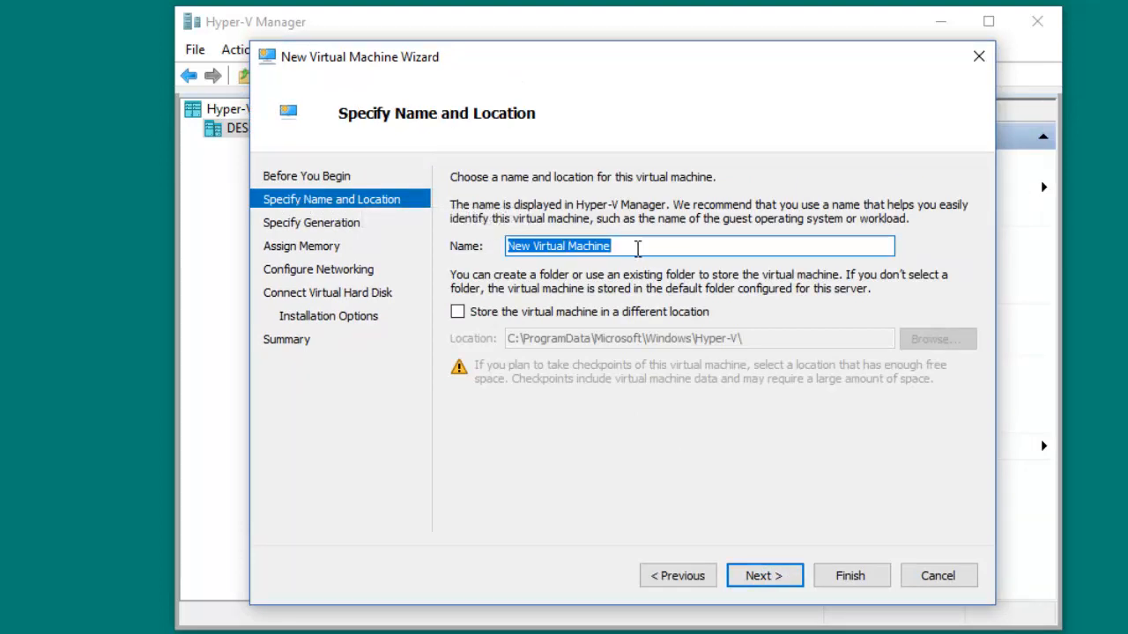
left_click_drag(634, 247, 467, 247)
type("Window")
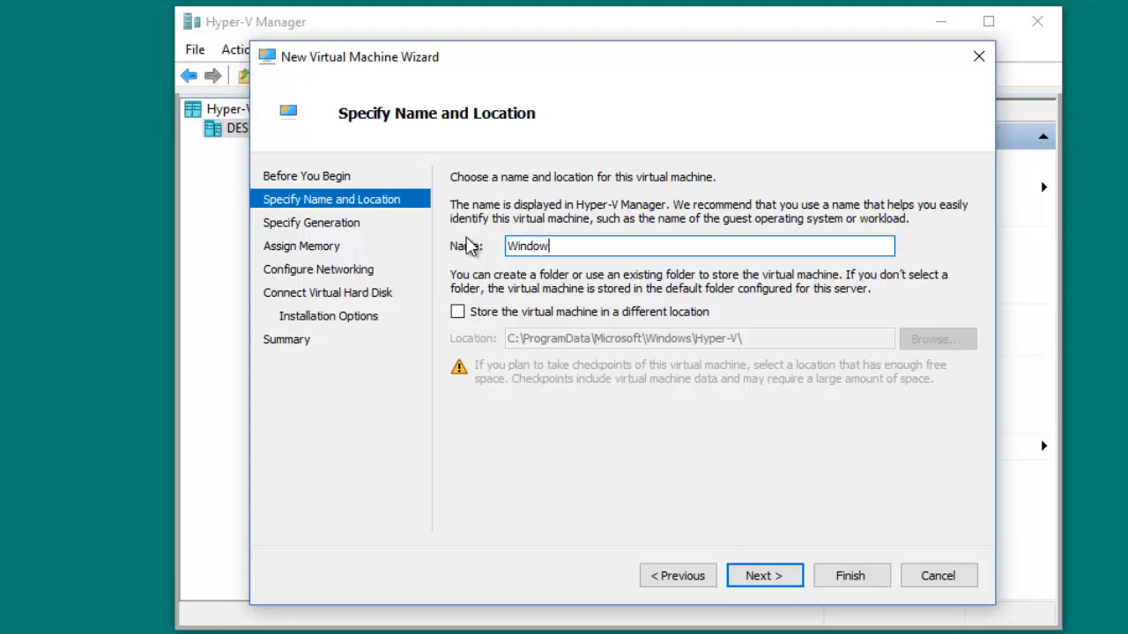
type("s Server 2016")
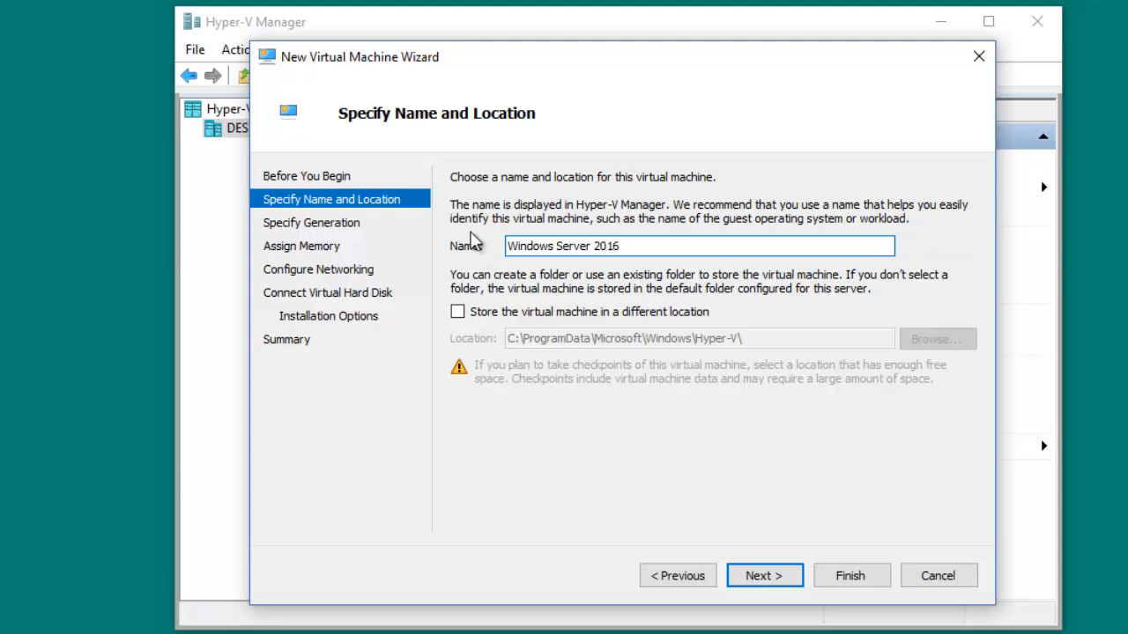
left_click(763, 576)
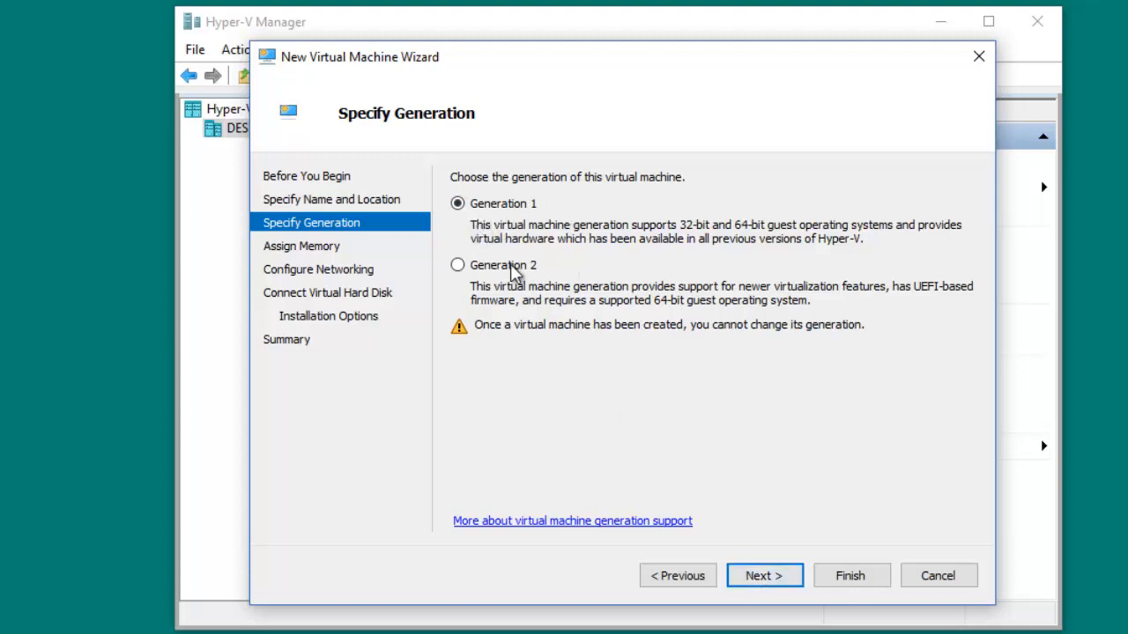
Step: Keep Generation 1 for the virtual machine and set its startup memory to 2048 MB
left_click(763, 576)
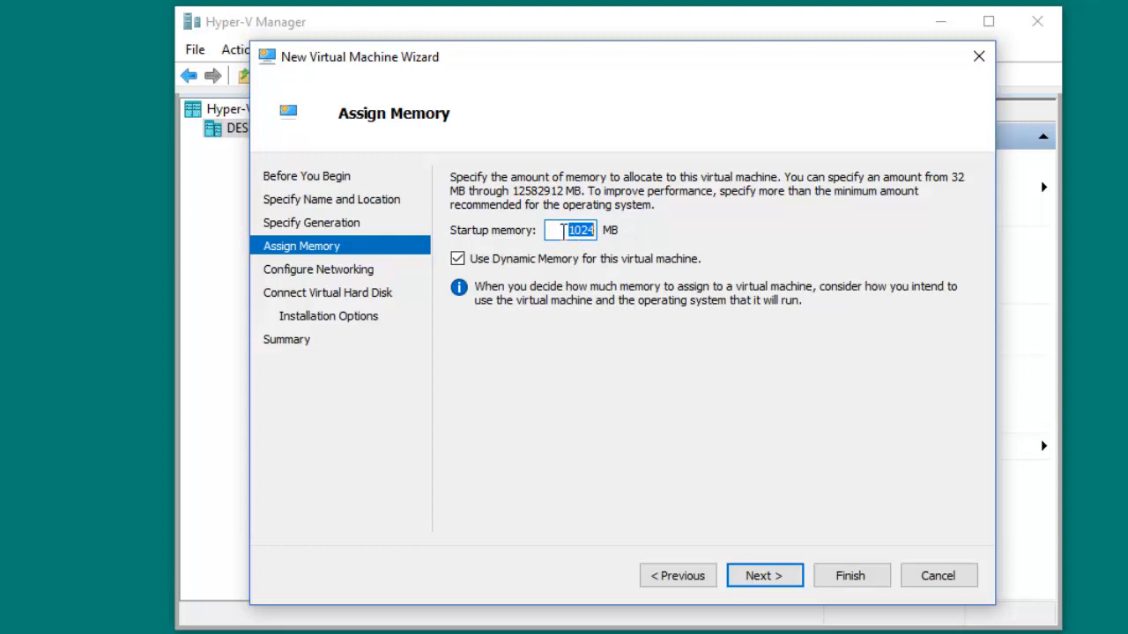
type("20")
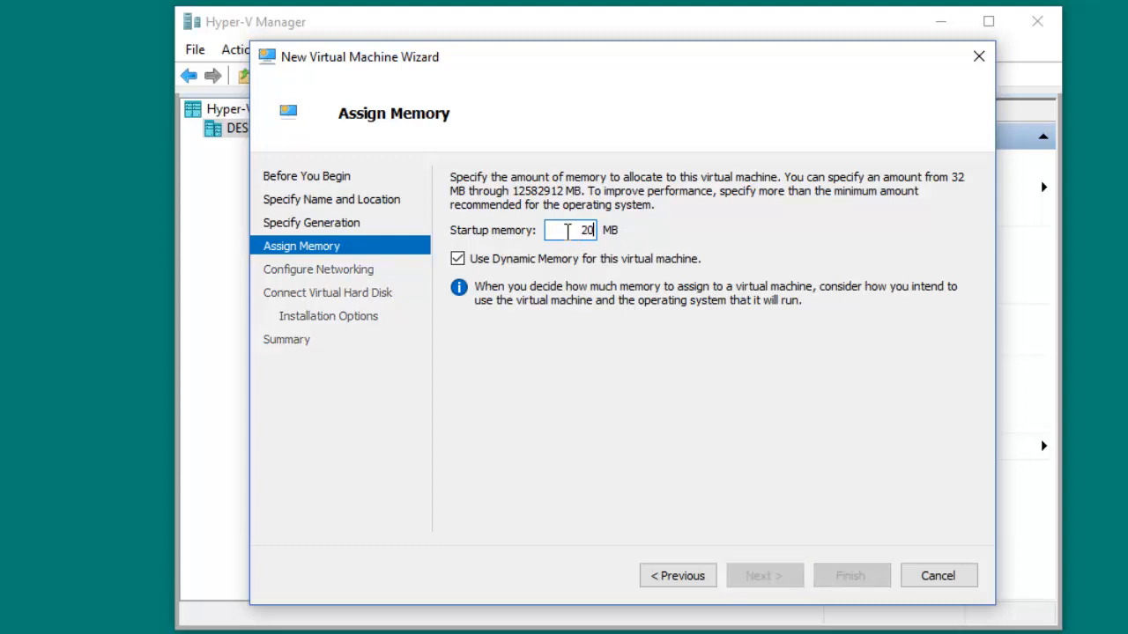
type("4")
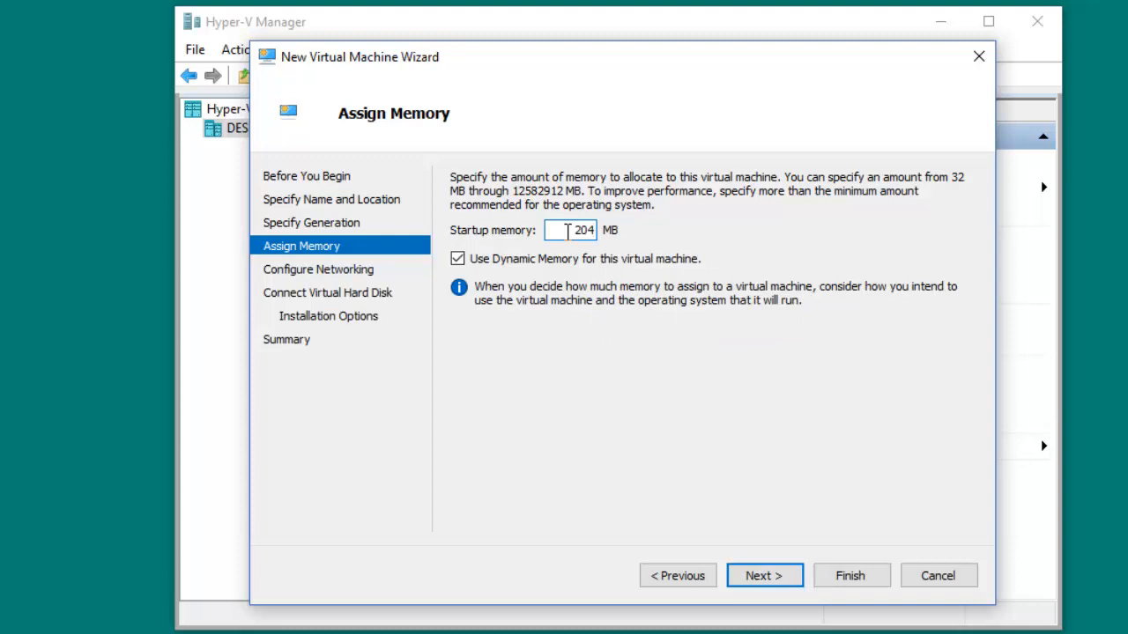
type("8")
left_click(773, 581)
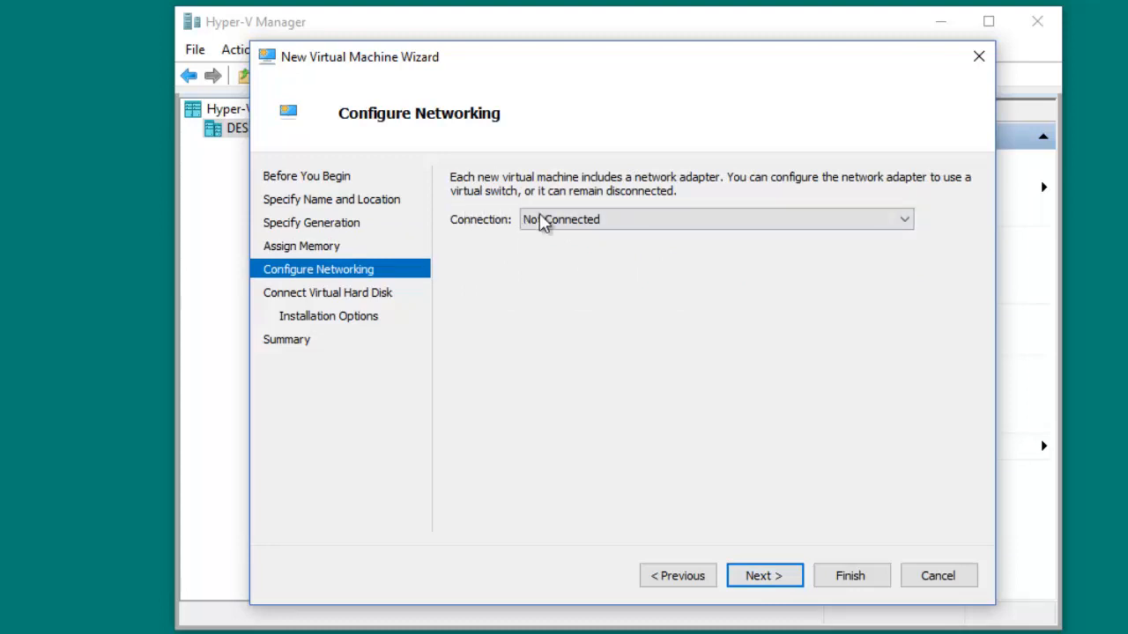
Step: Connect the virtual machine's network adapter to My Virtual Switch and continue to the virtual hard disk settings
left_click(667, 227)
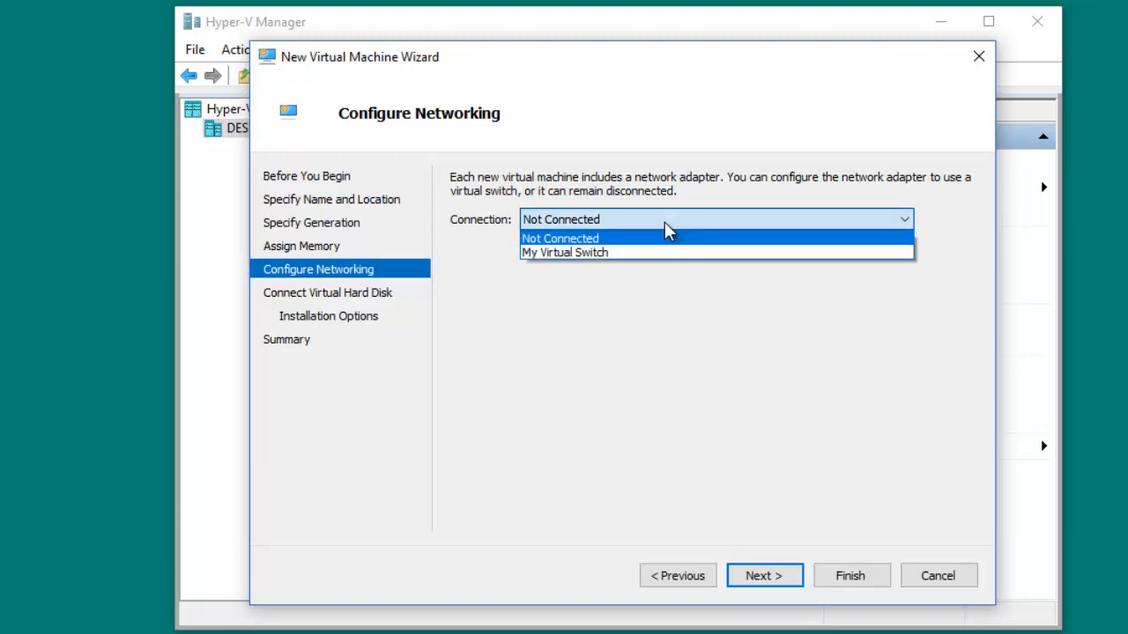
left_click(593, 256)
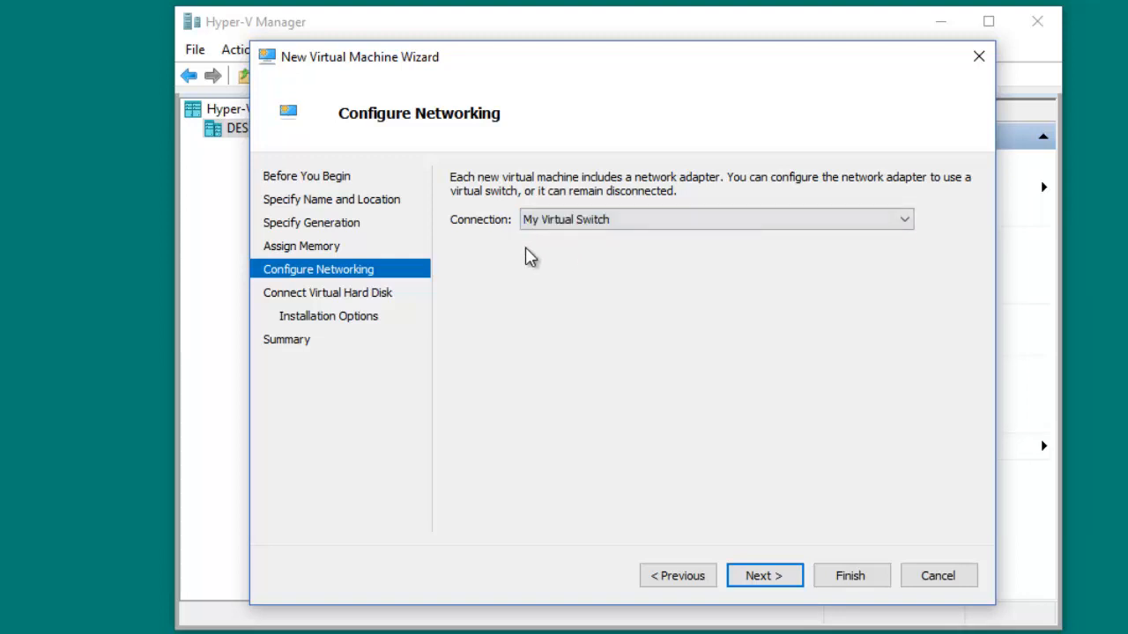
left_click(753, 577)
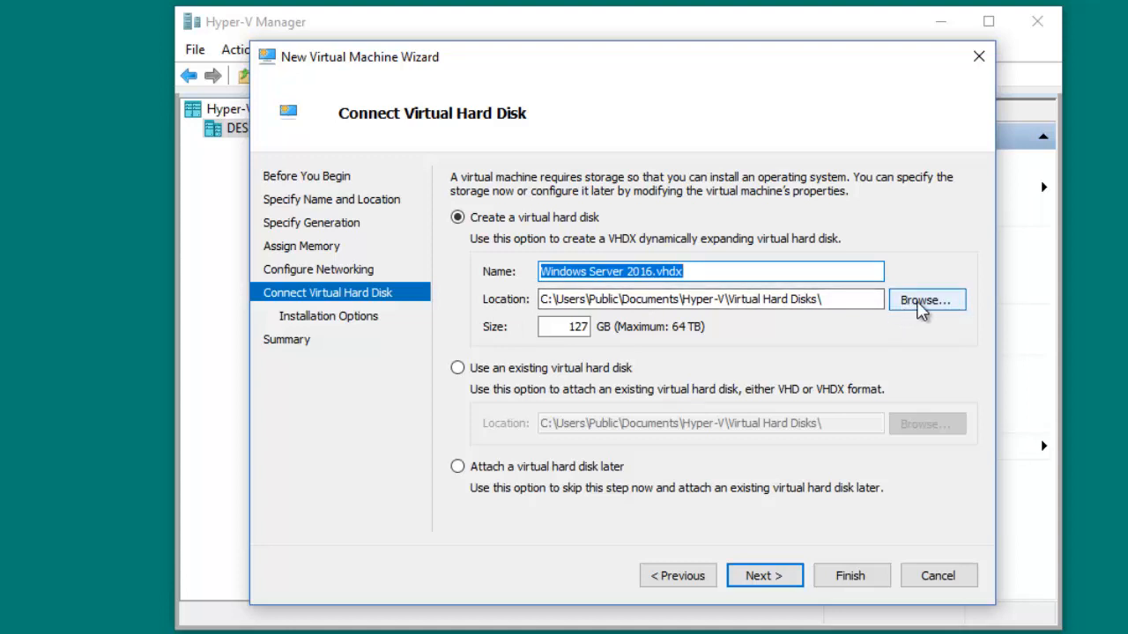
Step: Create a folder named "Windows Server 2016 on Windows 10" on Local Disk (F:) and use it as the new virtual hard disk's location
left_click(917, 301)
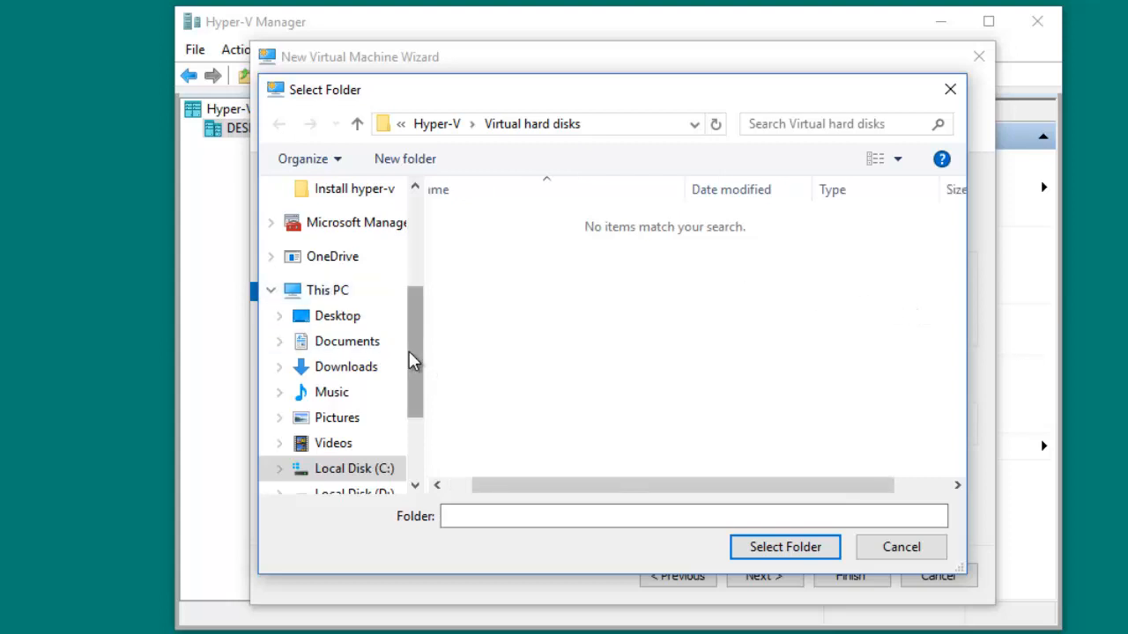
left_click_drag(410, 357, 415, 415)
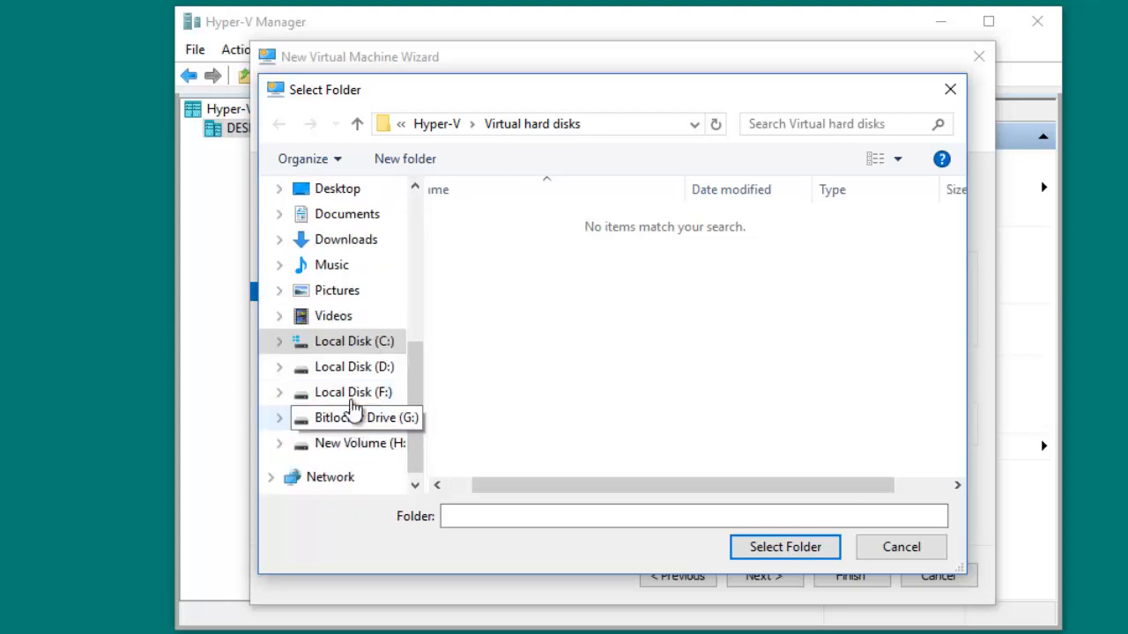
left_click(353, 393)
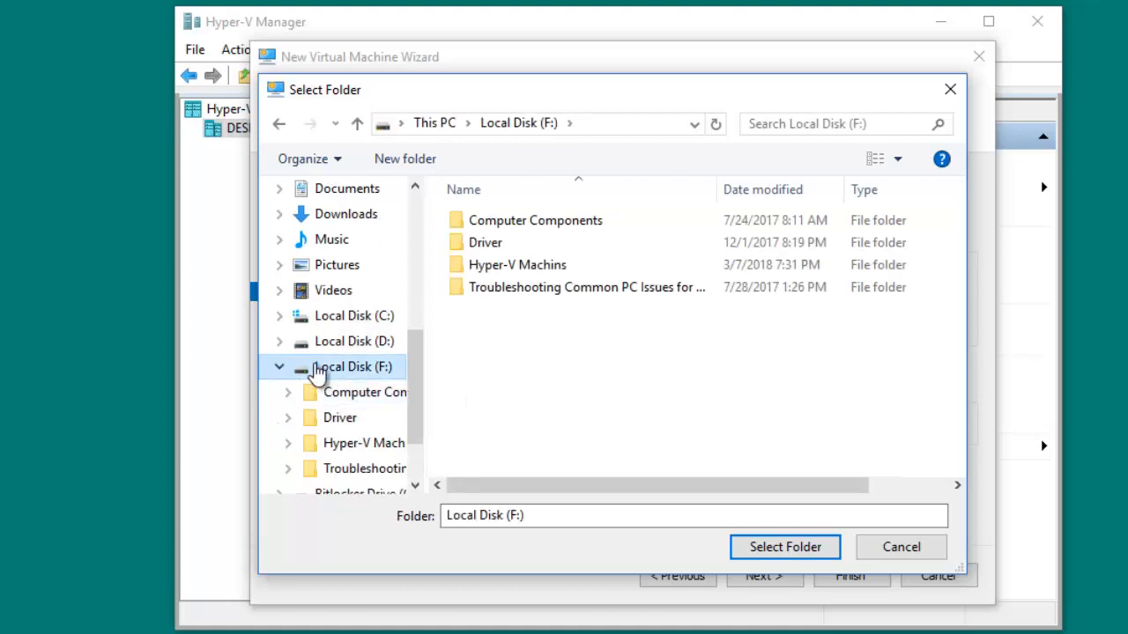
double_click(499, 269)
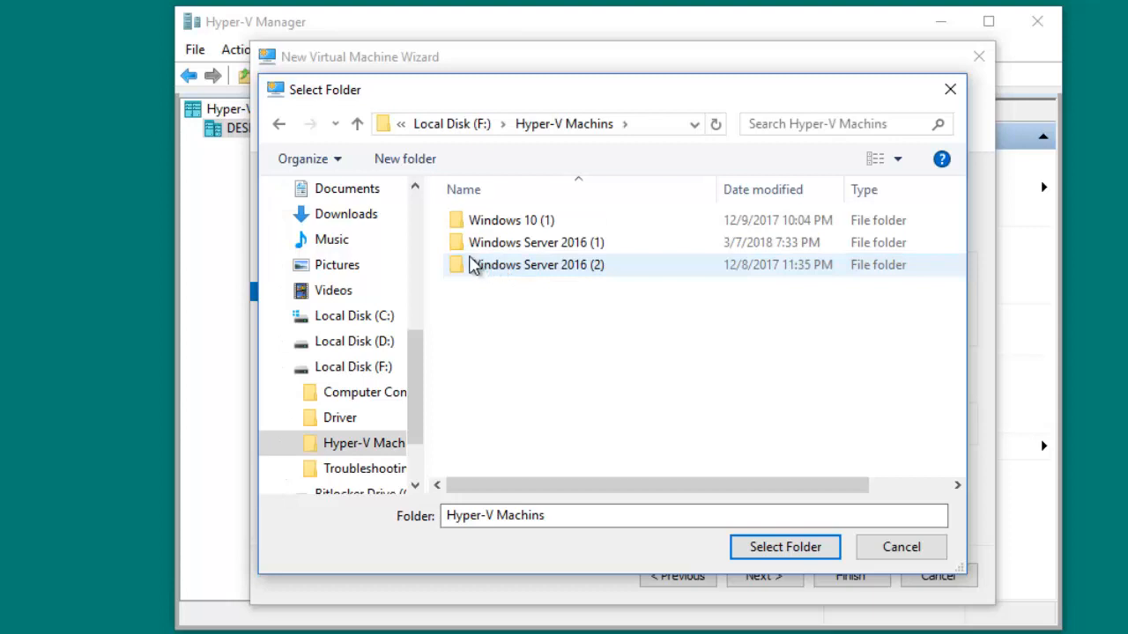
left_click(276, 124)
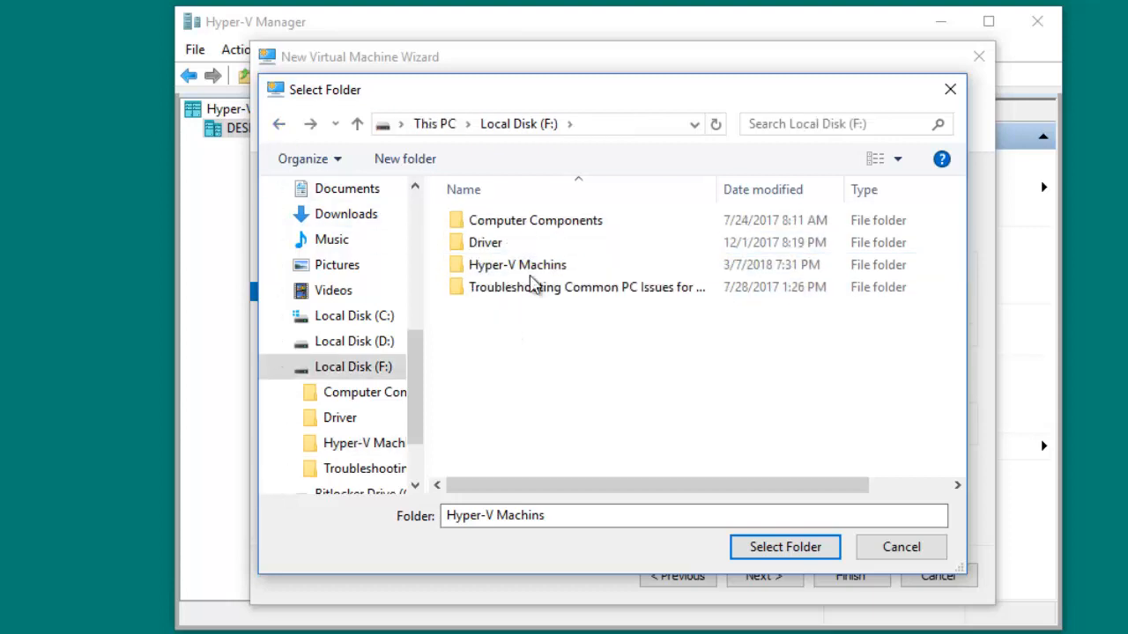
left_click(405, 161)
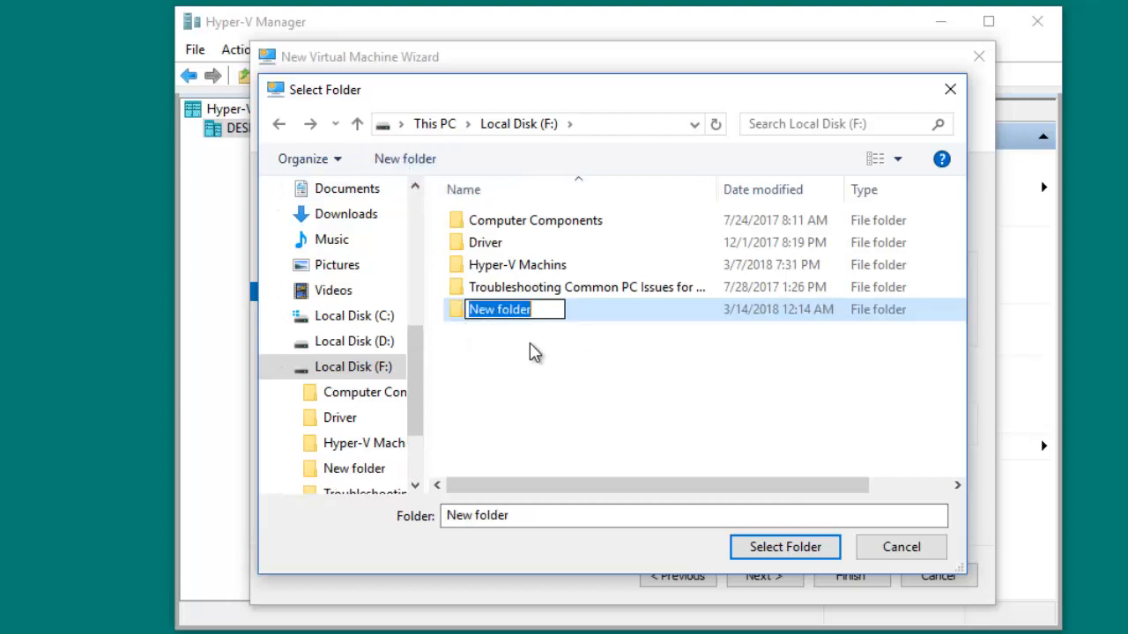
type("Windows")
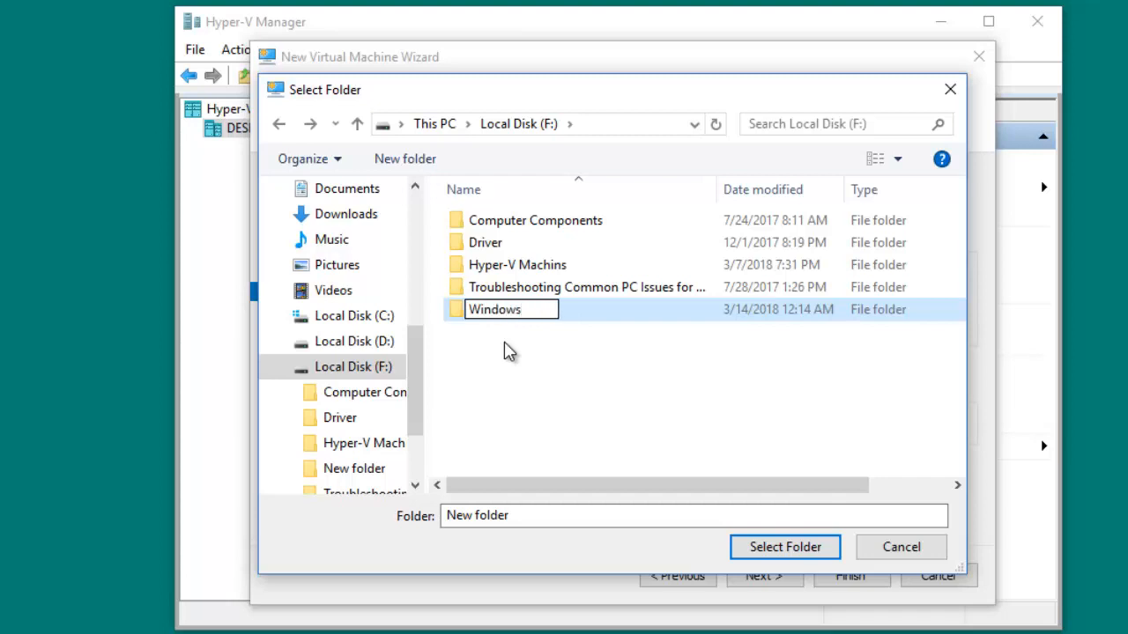
type(" Server 2")
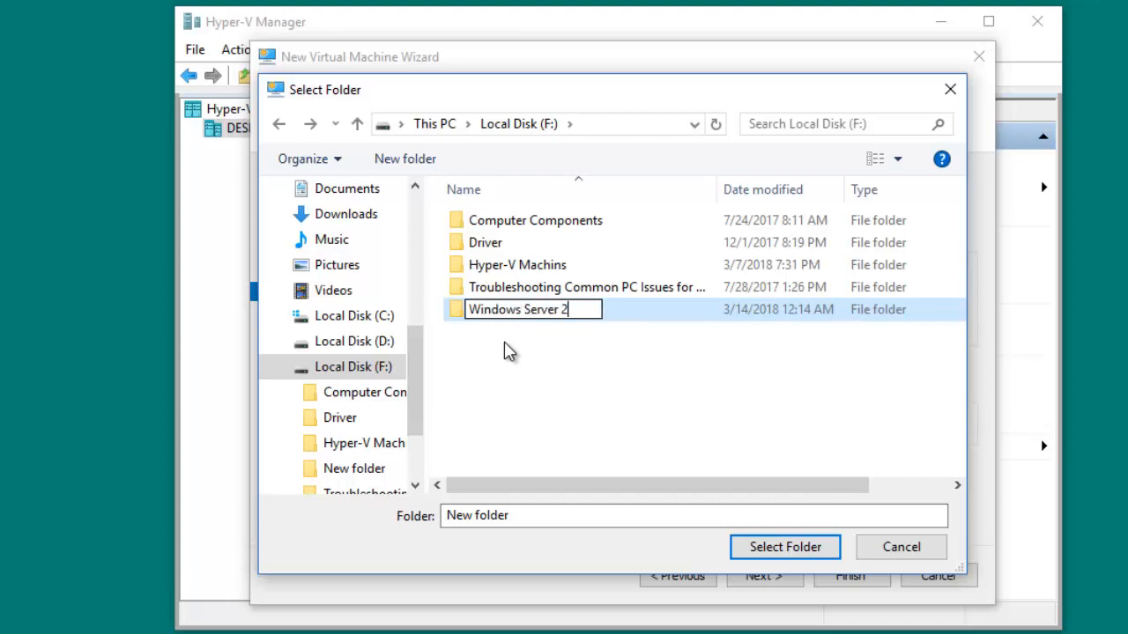
type("016 o")
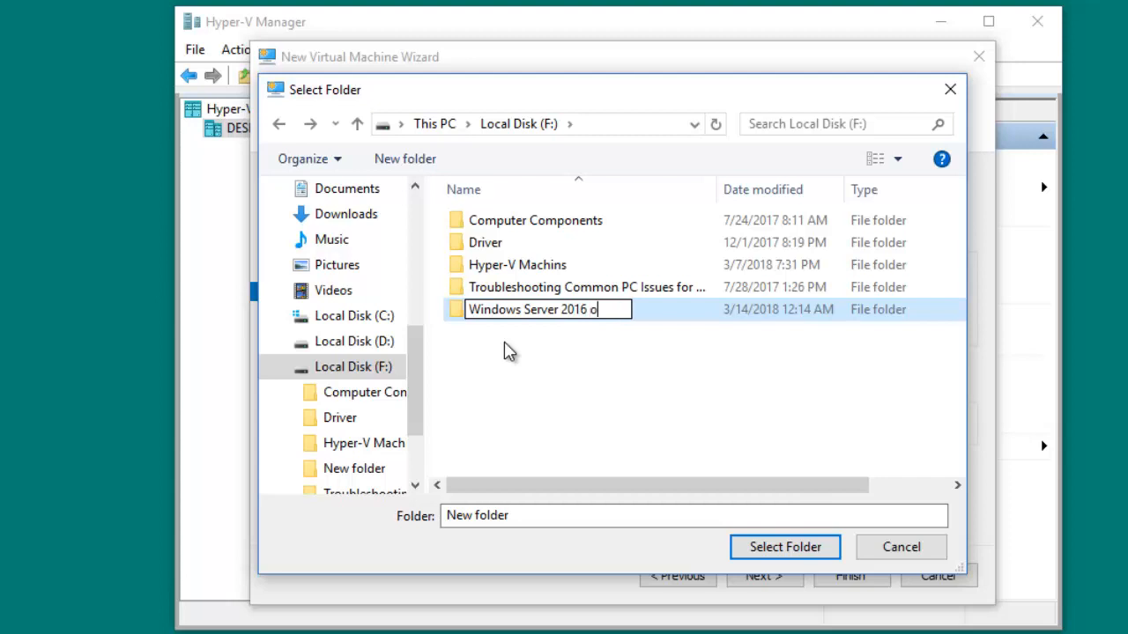
type("n Windows ")
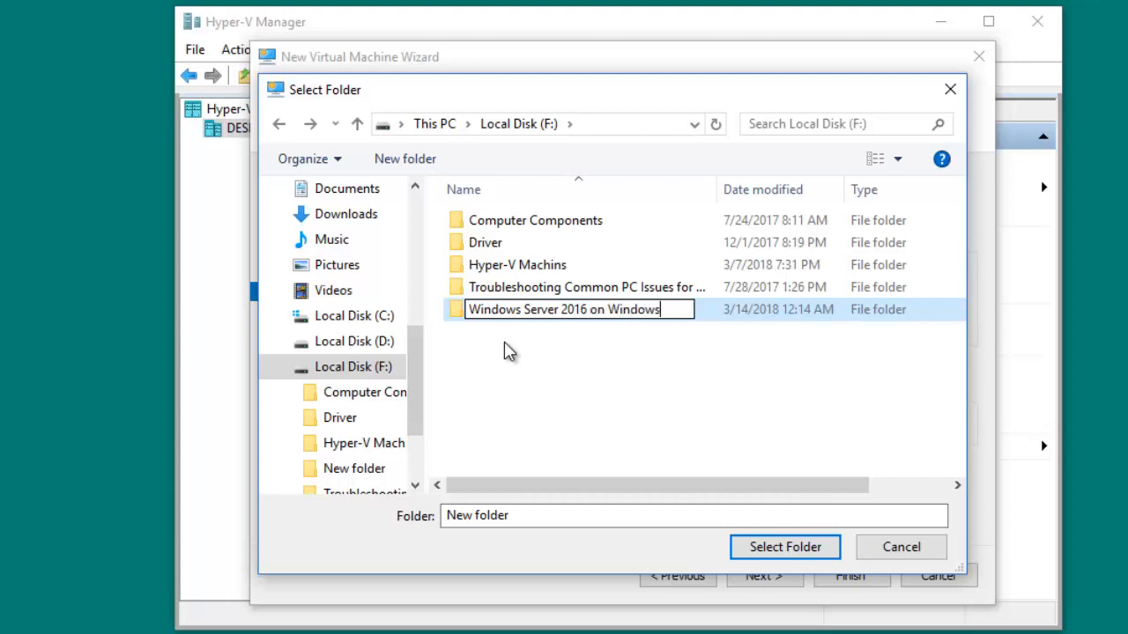
type("10")
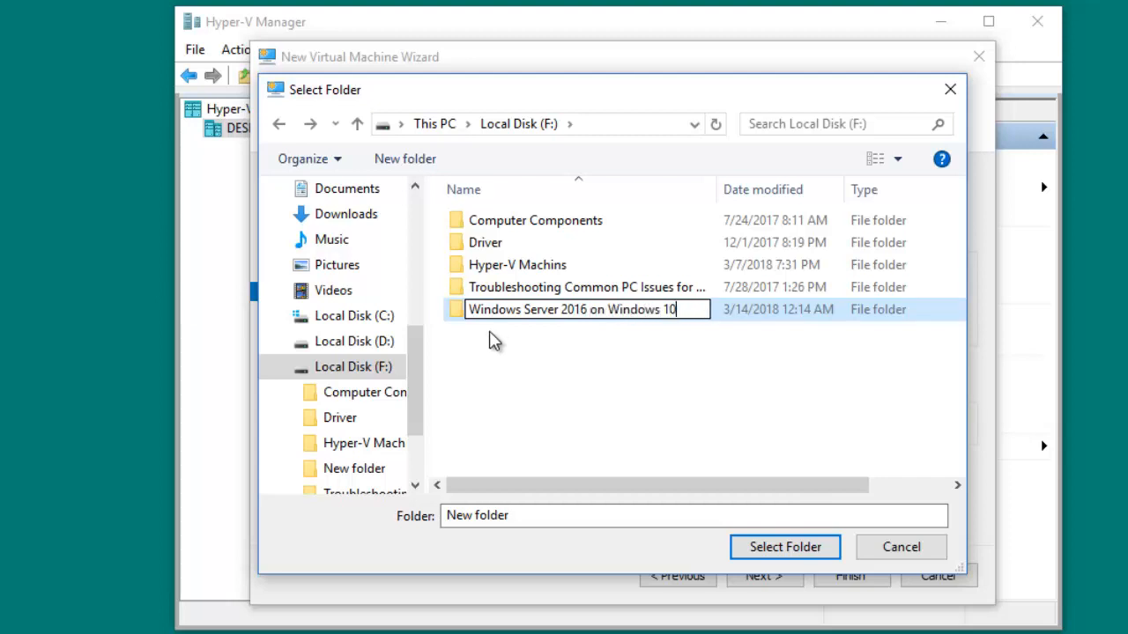
left_click(461, 319)
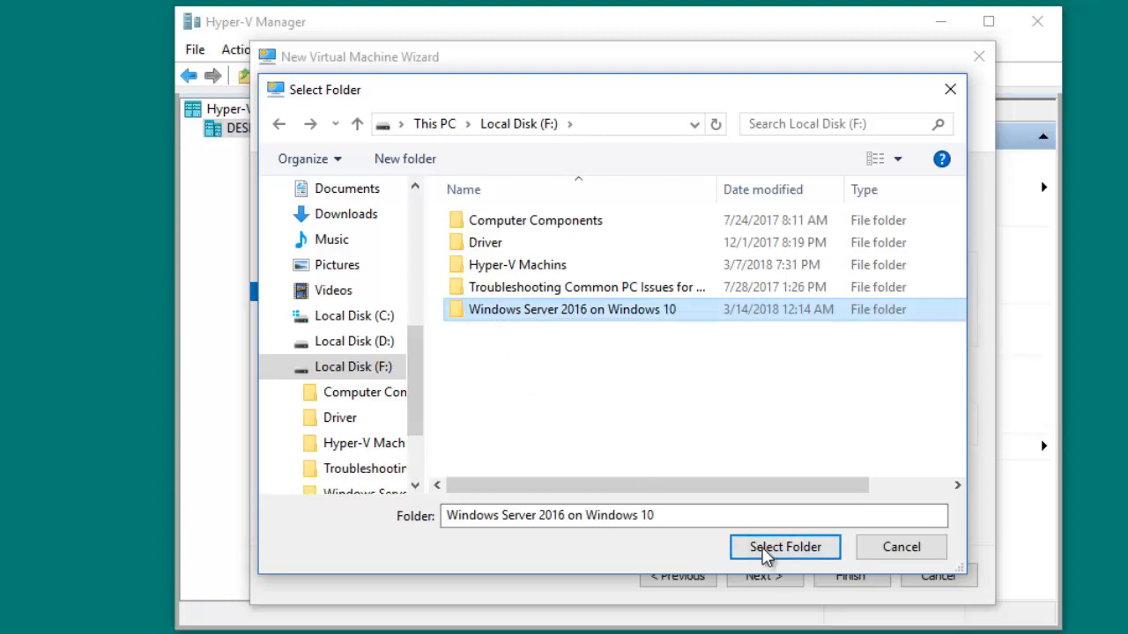
left_click(765, 550)
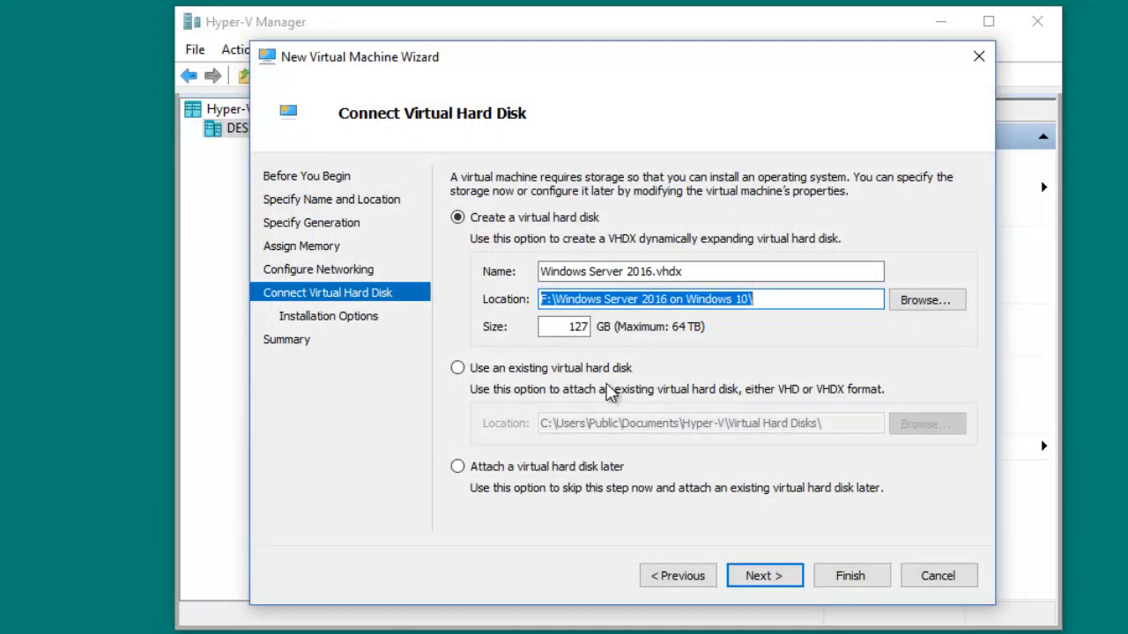
Step: Set the virtual hard disk size to 40 GB and continue to the installation options
left_click_drag(546, 324, 635, 328)
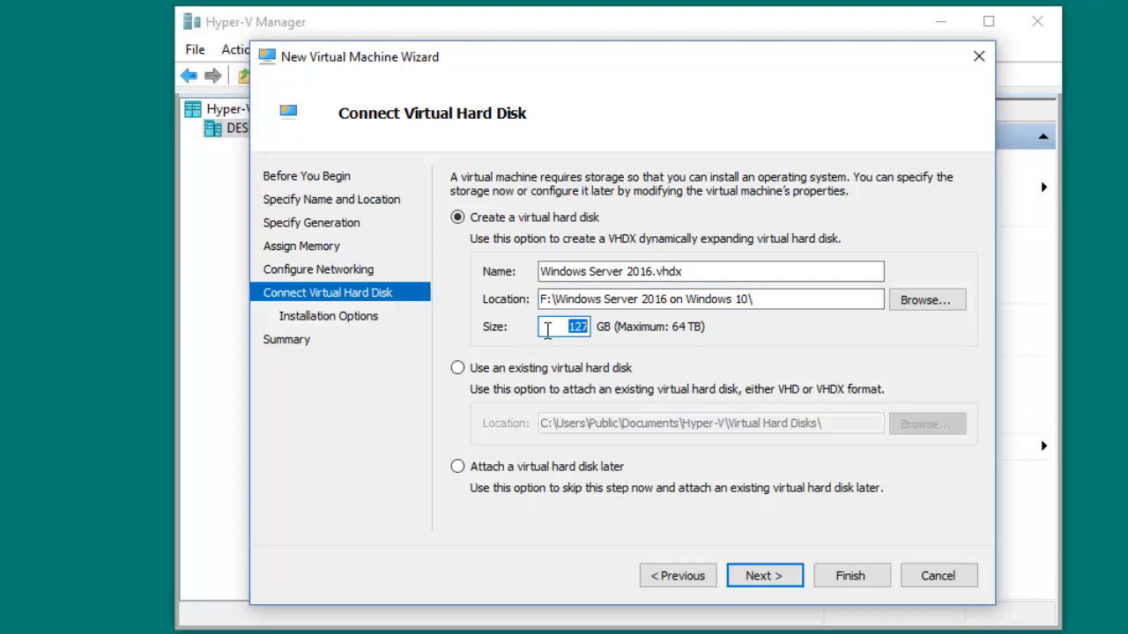
type("40")
left_click(764, 575)
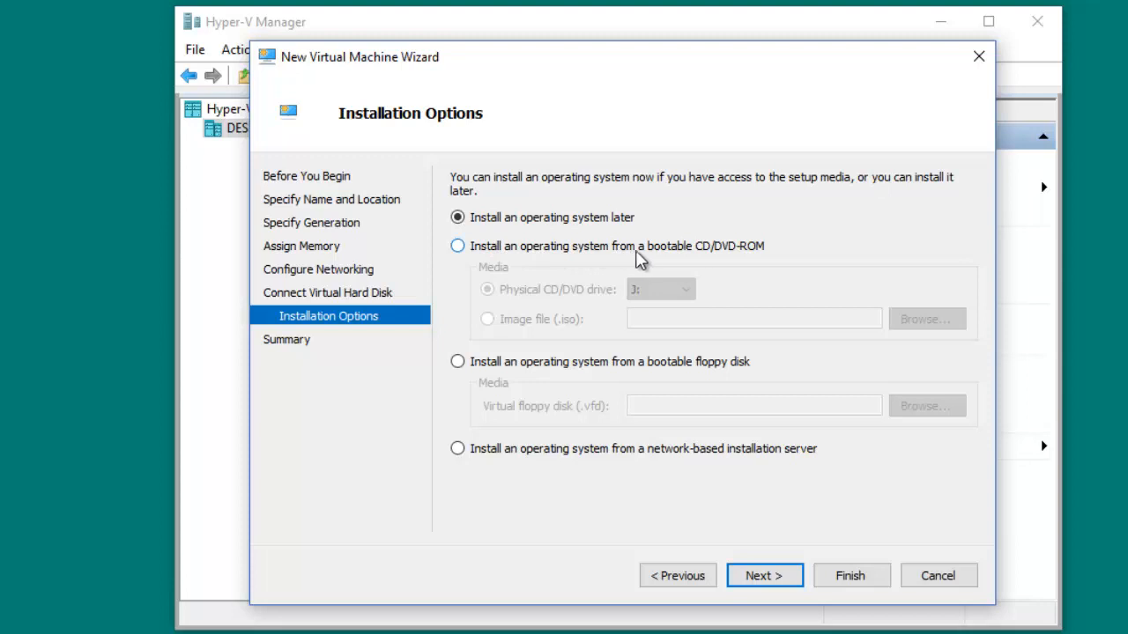
Step: Choose to install the operating system from a bootable CD/DVD-ROM, using an image file (.iso) as the media
left_click(720, 250)
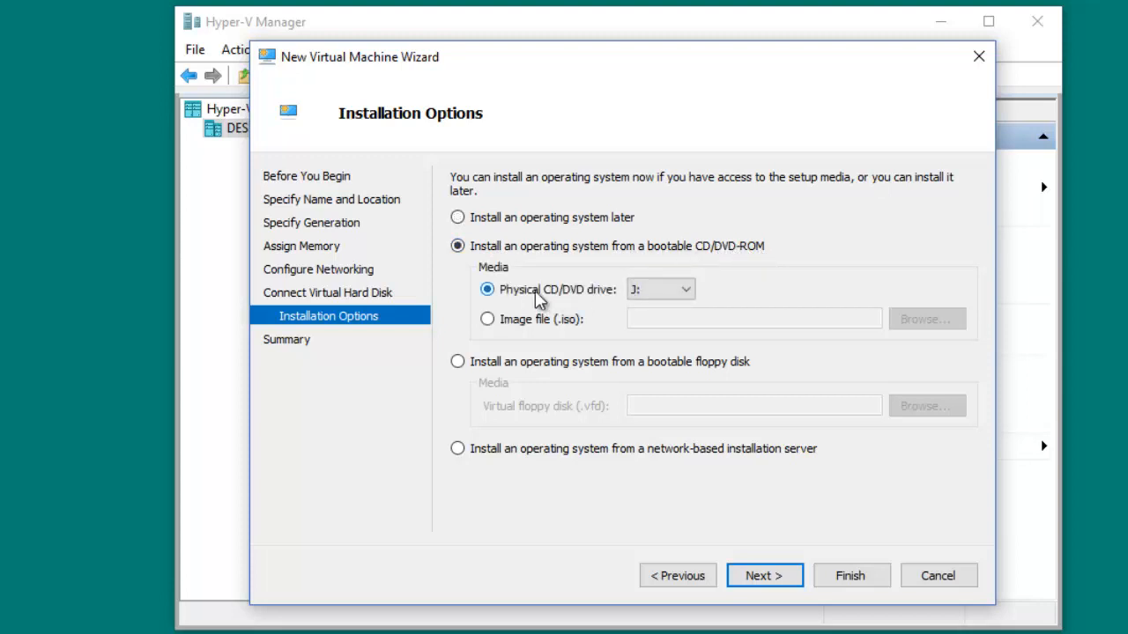
left_click(661, 292)
left_click(661, 291)
left_click(662, 292)
left_click(663, 295)
left_click(496, 322)
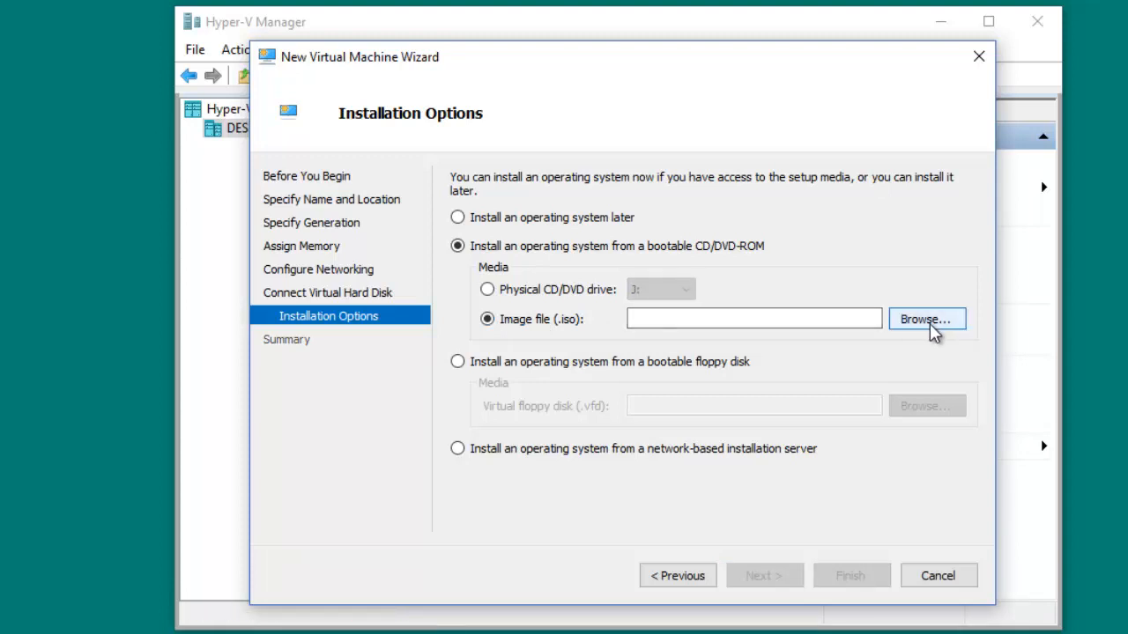
Step: Use RELEASE_SERVER_EVAL_X64FRE_EN-US_2 from New Volume (H:) as the installation image and finish creating the virtual machine
left_click(925, 322)
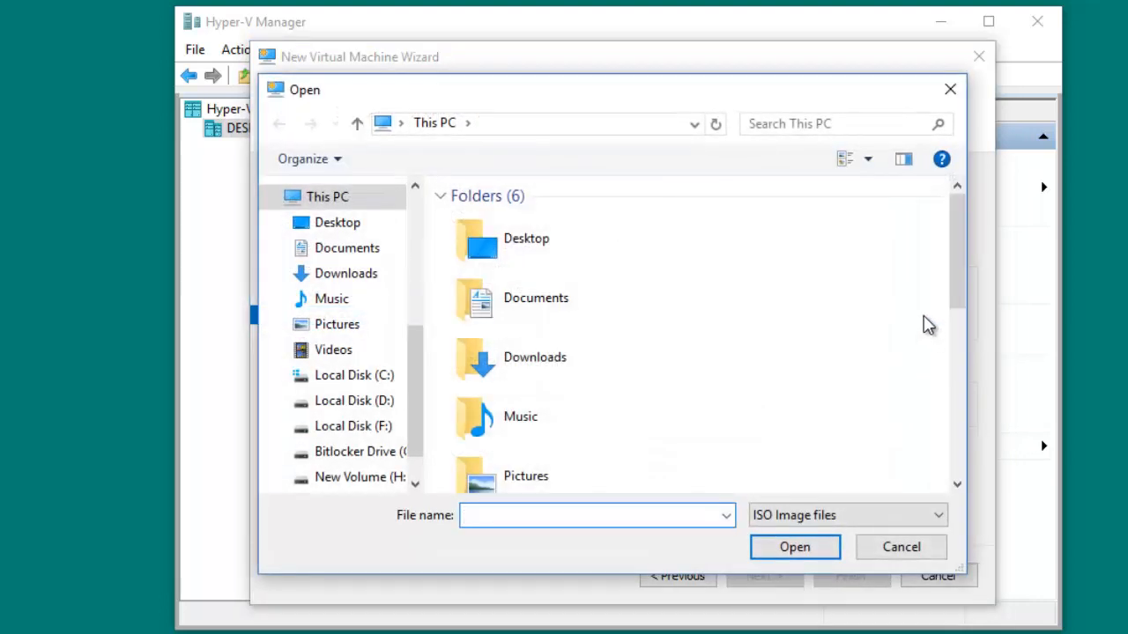
left_click_drag(957, 290, 955, 422)
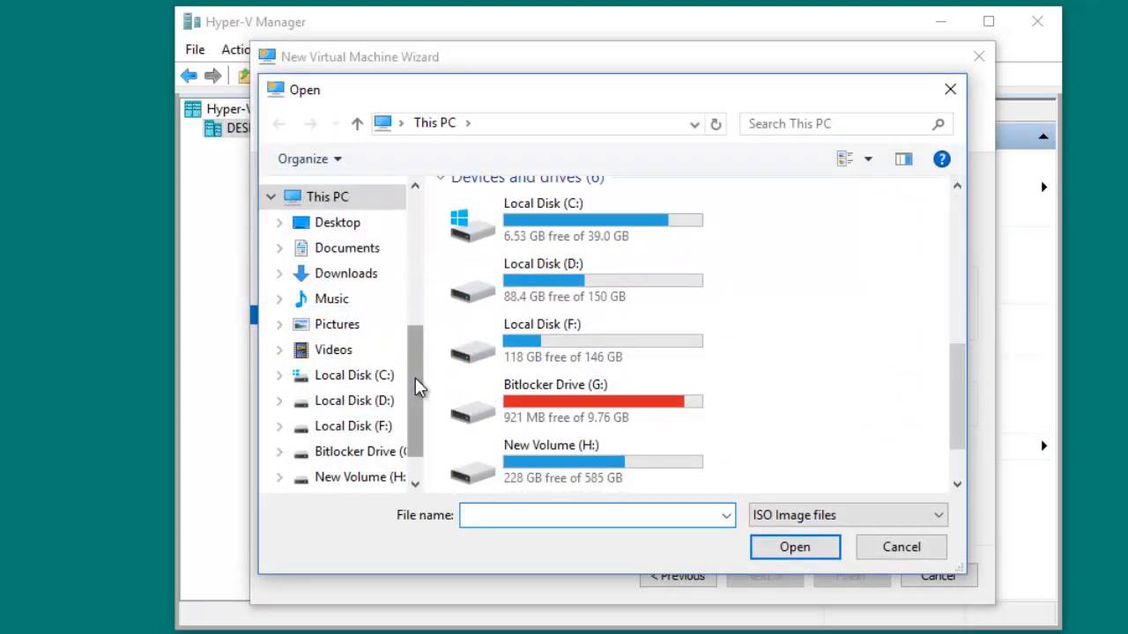
scroll(414, 385, "down", 1)
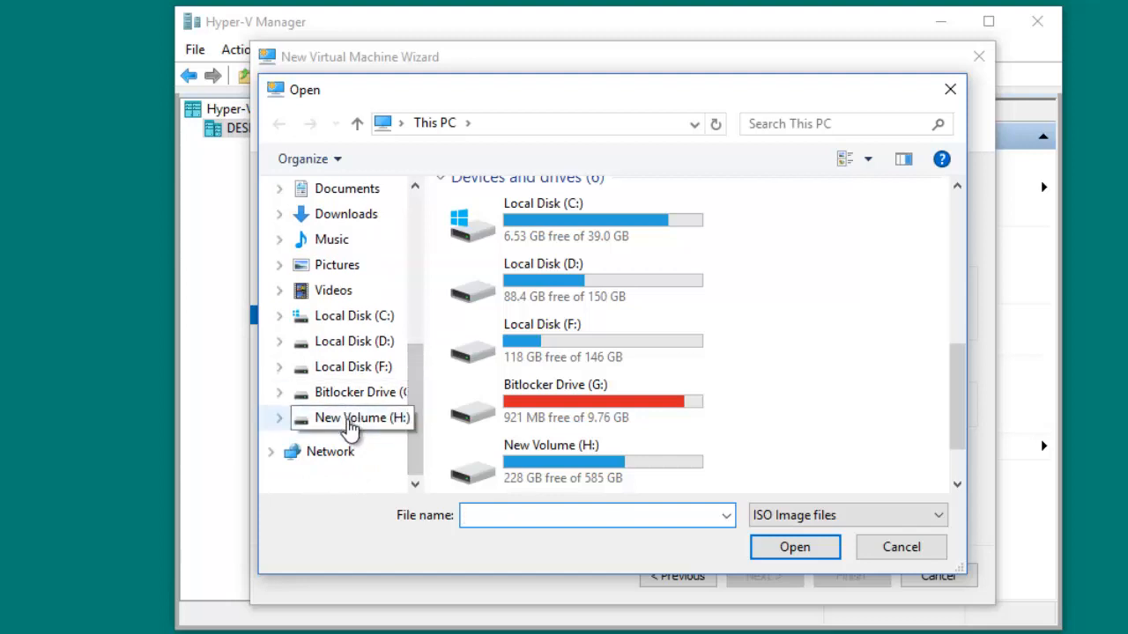
left_click(351, 419)
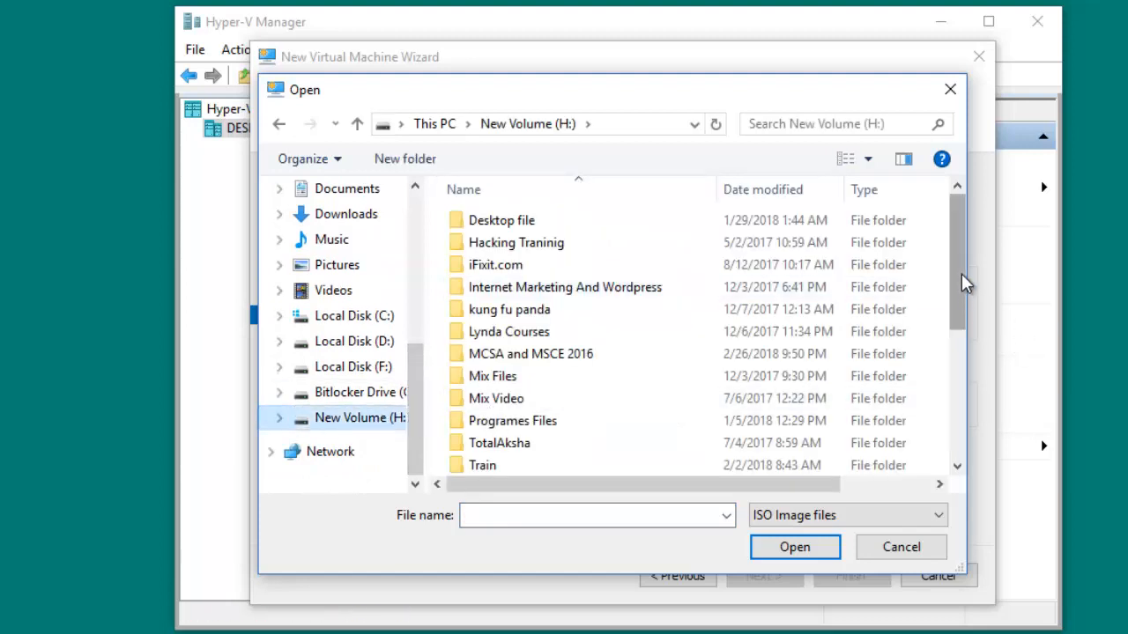
left_click_drag(965, 284, 947, 441)
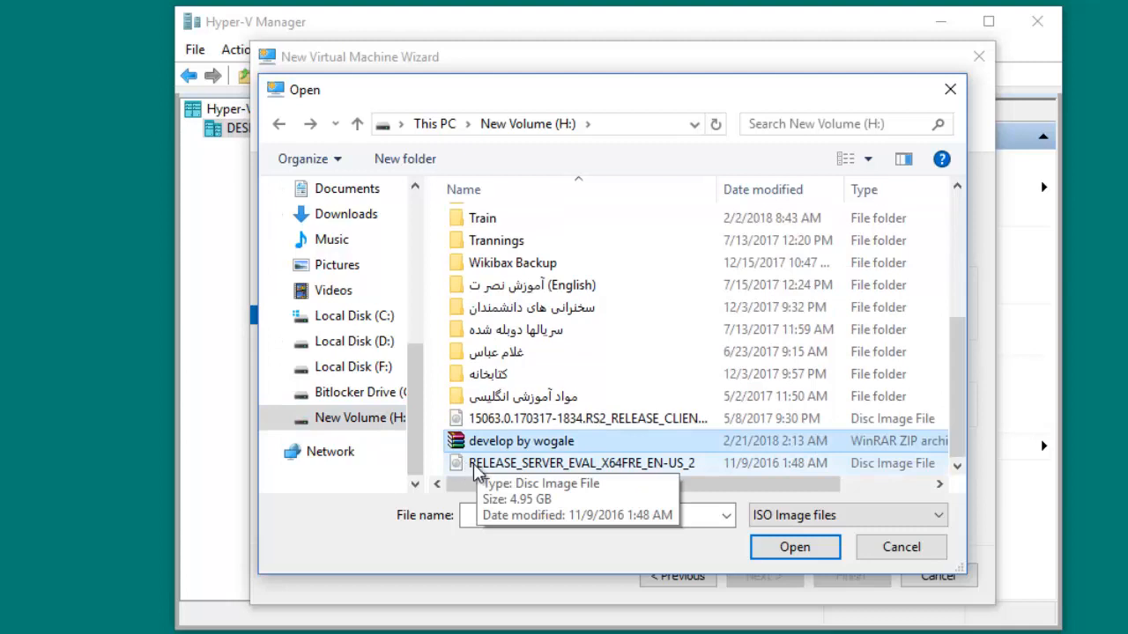
left_click(473, 467)
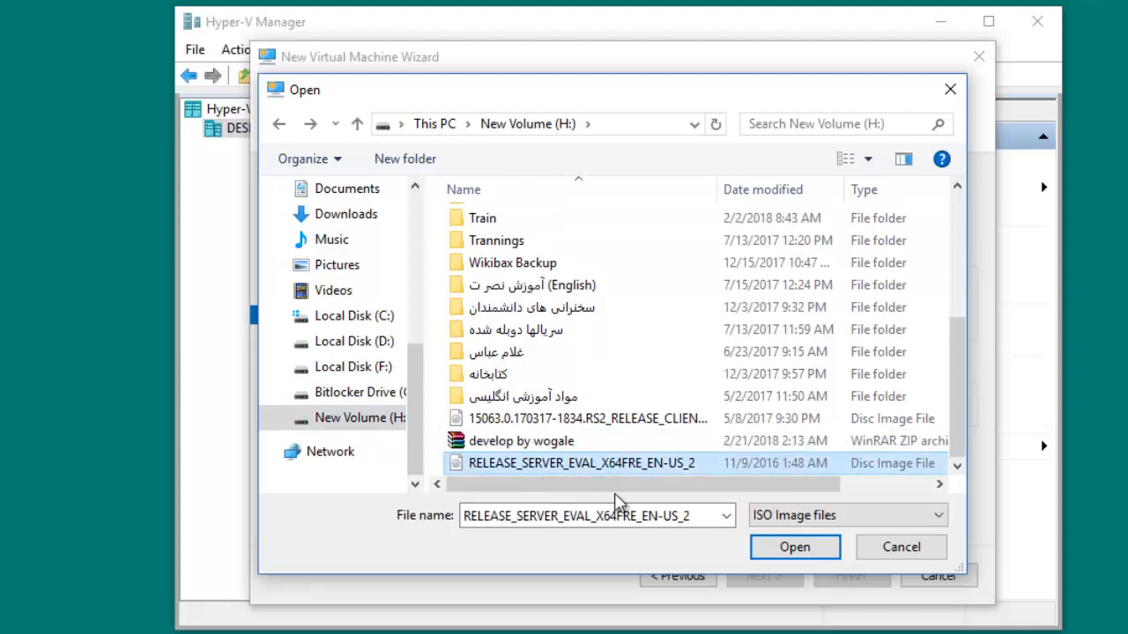
left_click(811, 550)
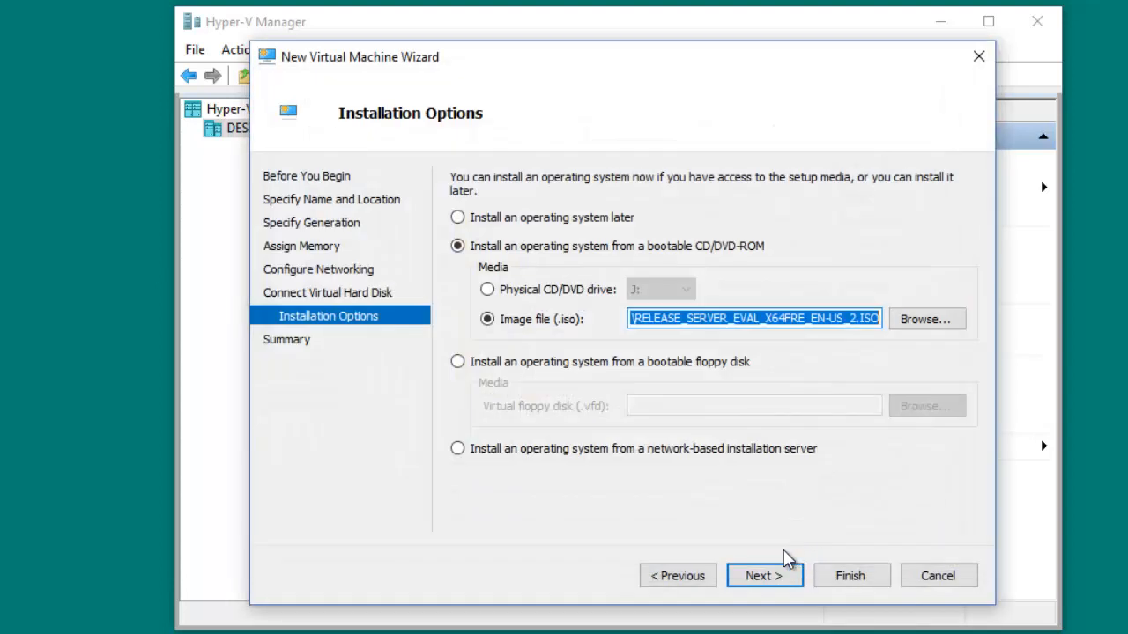
left_click(754, 577)
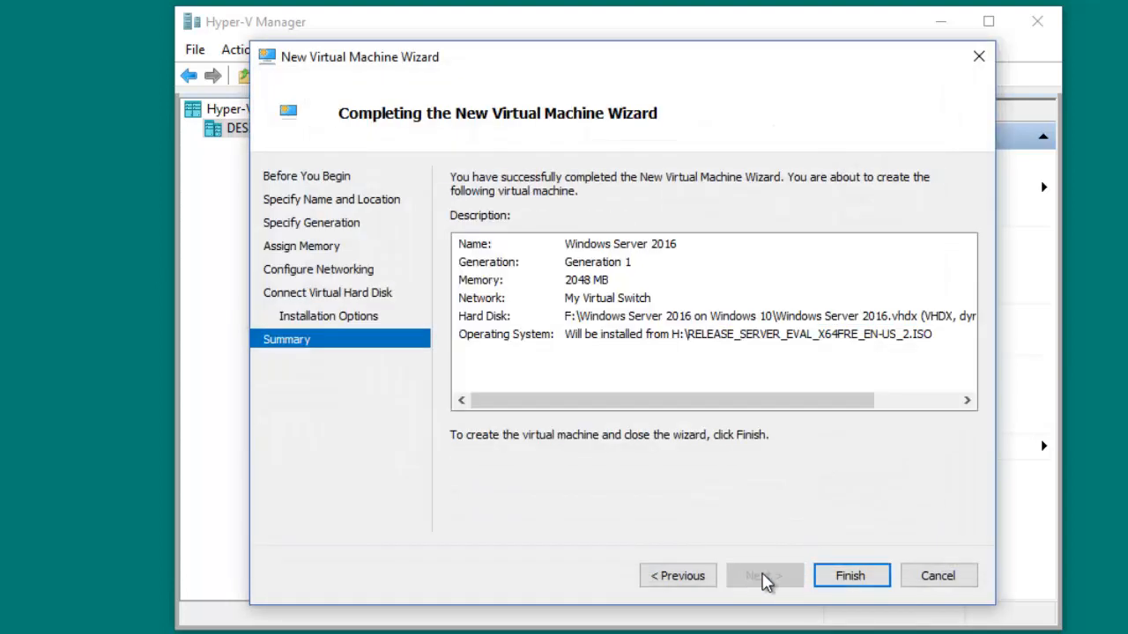
left_click(837, 577)
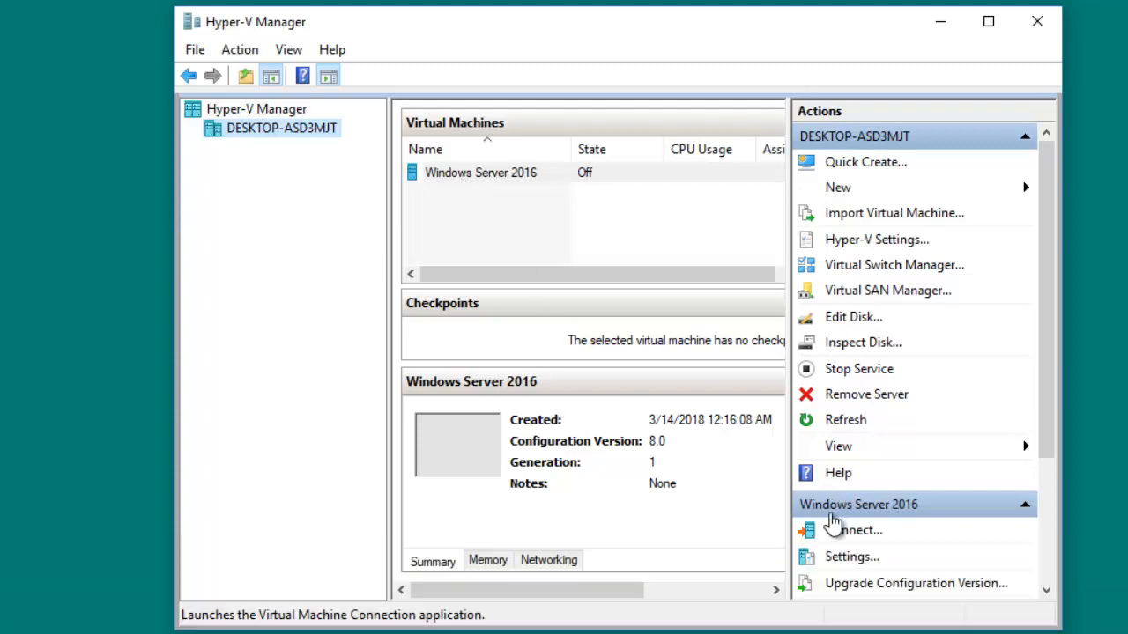
Step: Connect to the Windows Server 2016 virtual machine, start it and move its window up so the whole display fits
left_click(492, 175)
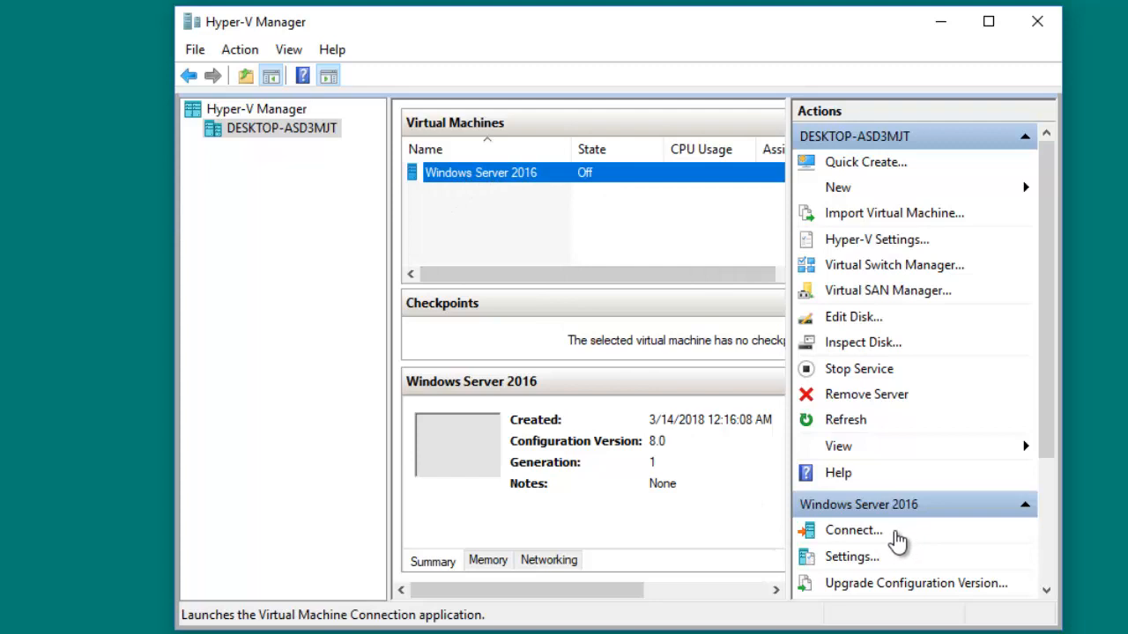
right_click(544, 181)
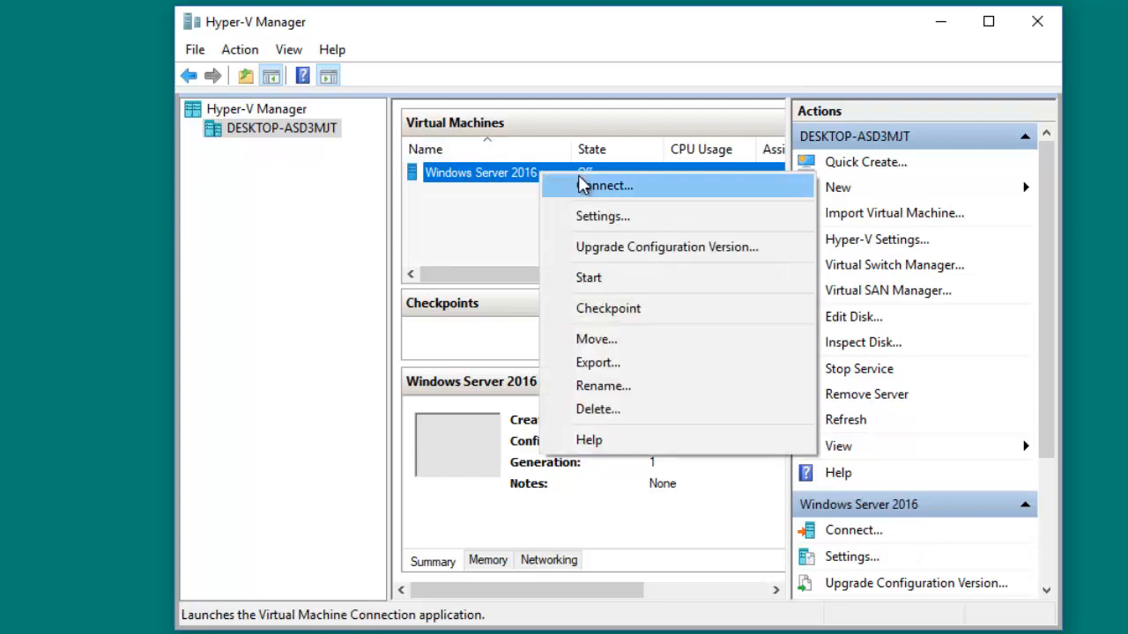
left_click(632, 188)
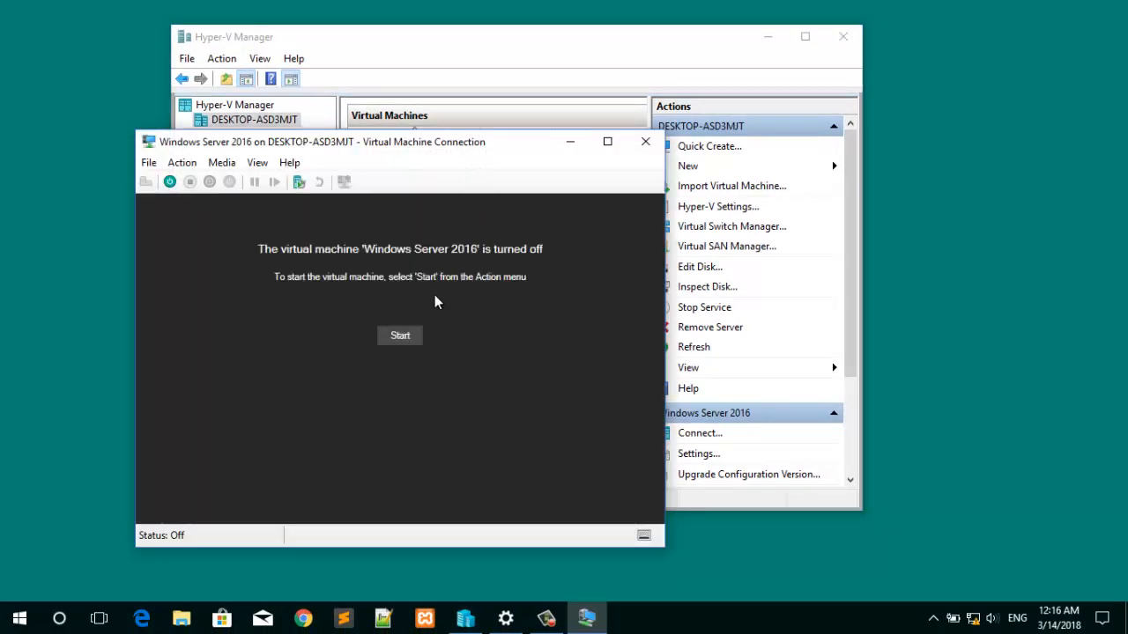
left_click(400, 337)
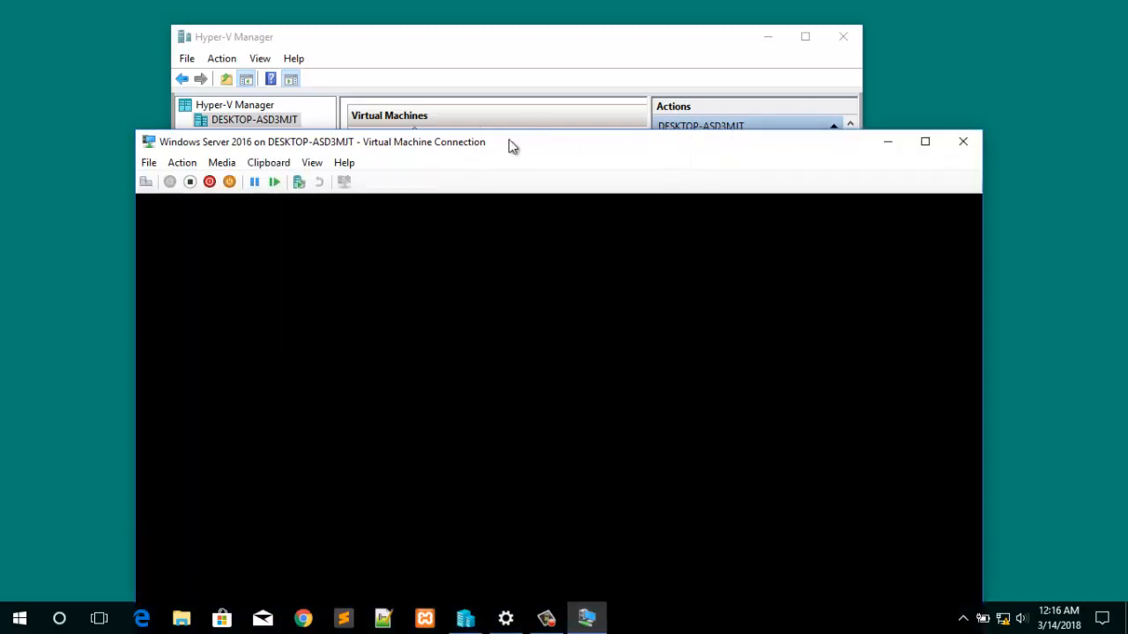
left_click_drag(512, 146, 491, 5)
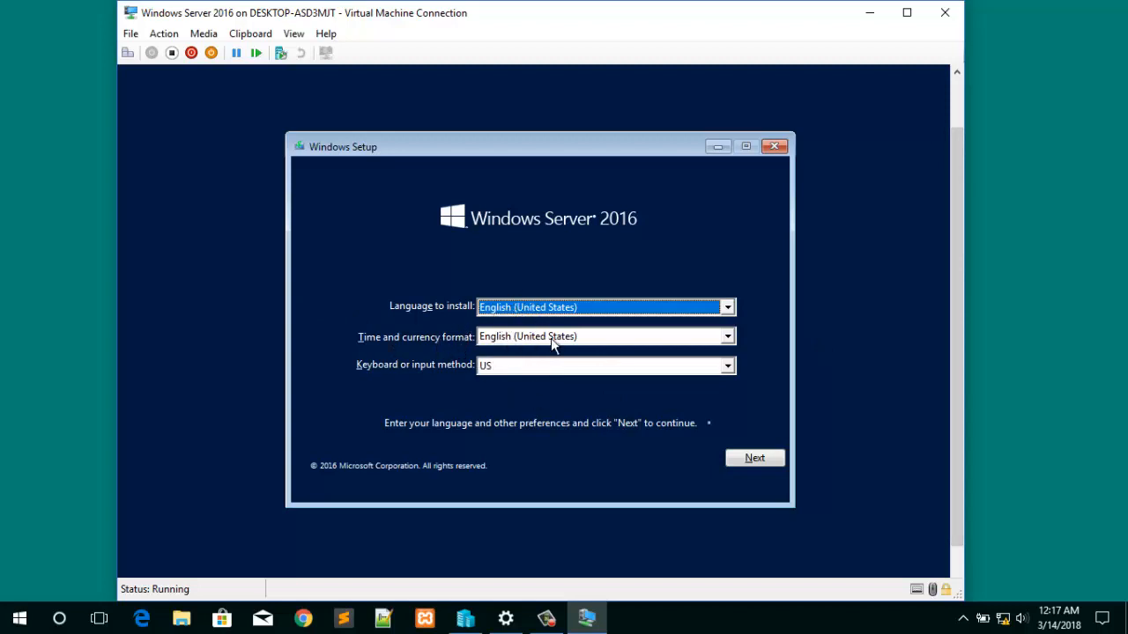
Step: Start the installation with the default language settings and select Windows Server 2016 Datacenter Evaluation (Desktop Experience) as the operating system
left_click(755, 459)
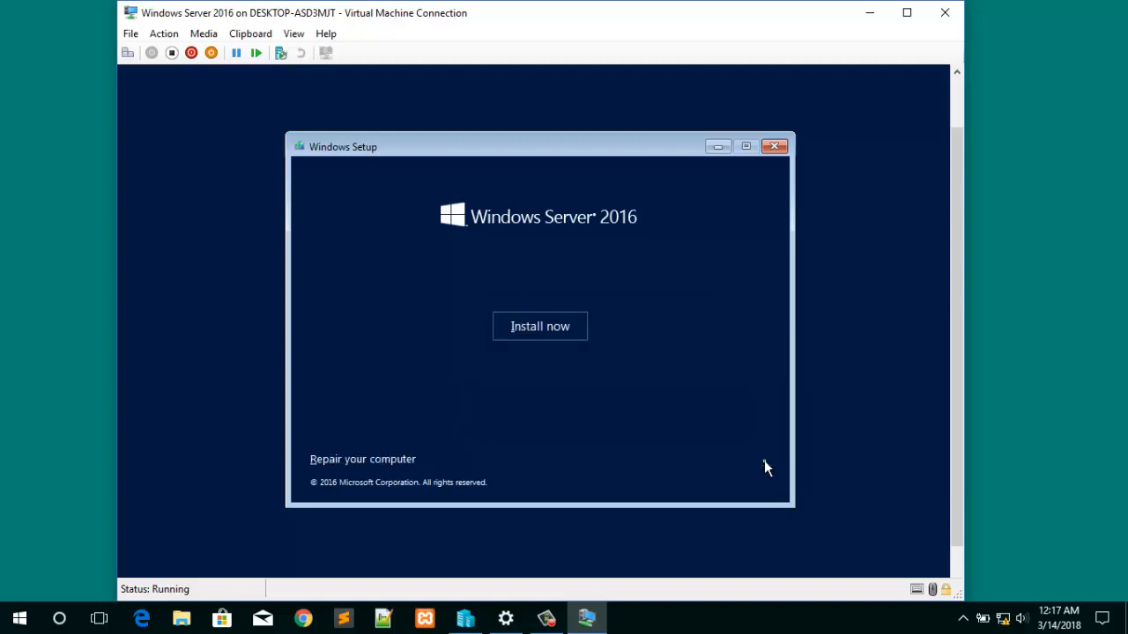
left_click(533, 327)
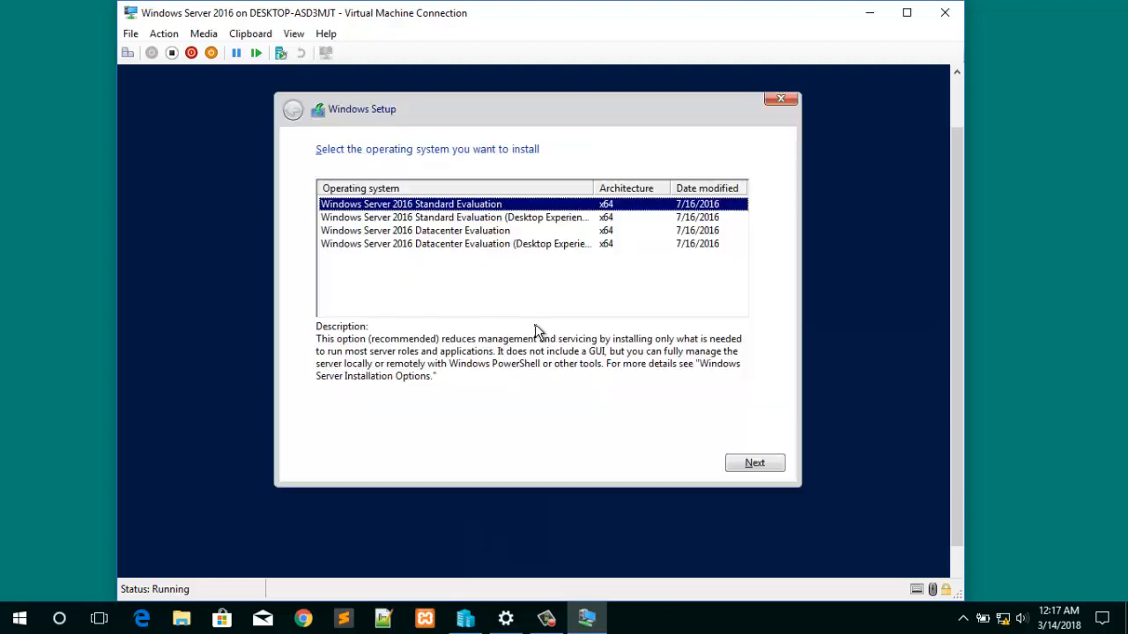
left_click_drag(594, 187, 607, 187)
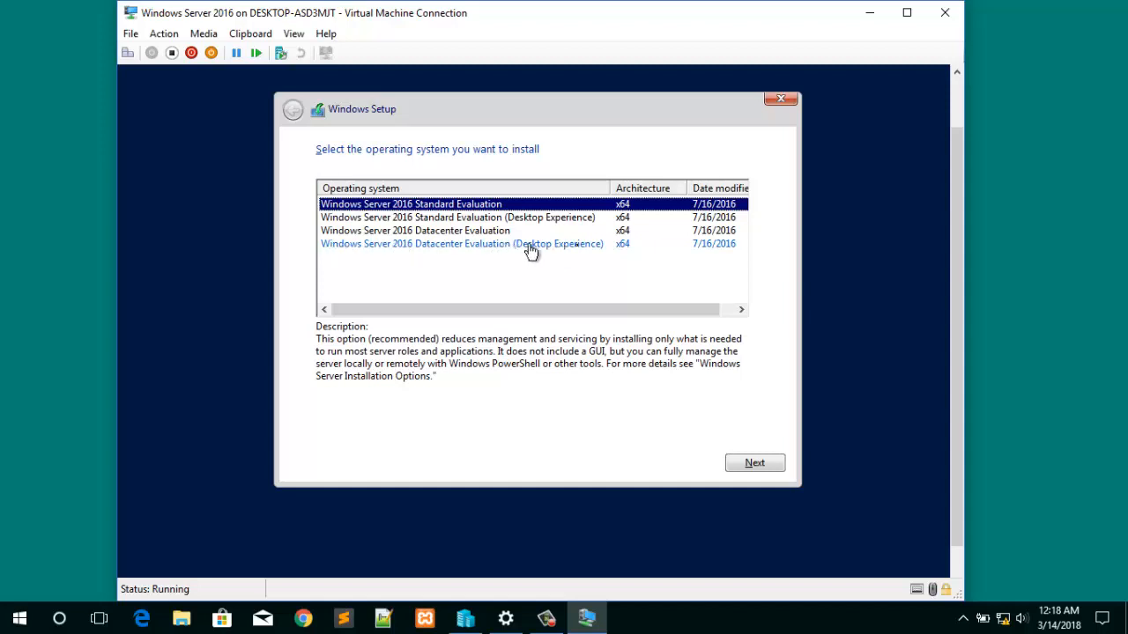
left_click(588, 250)
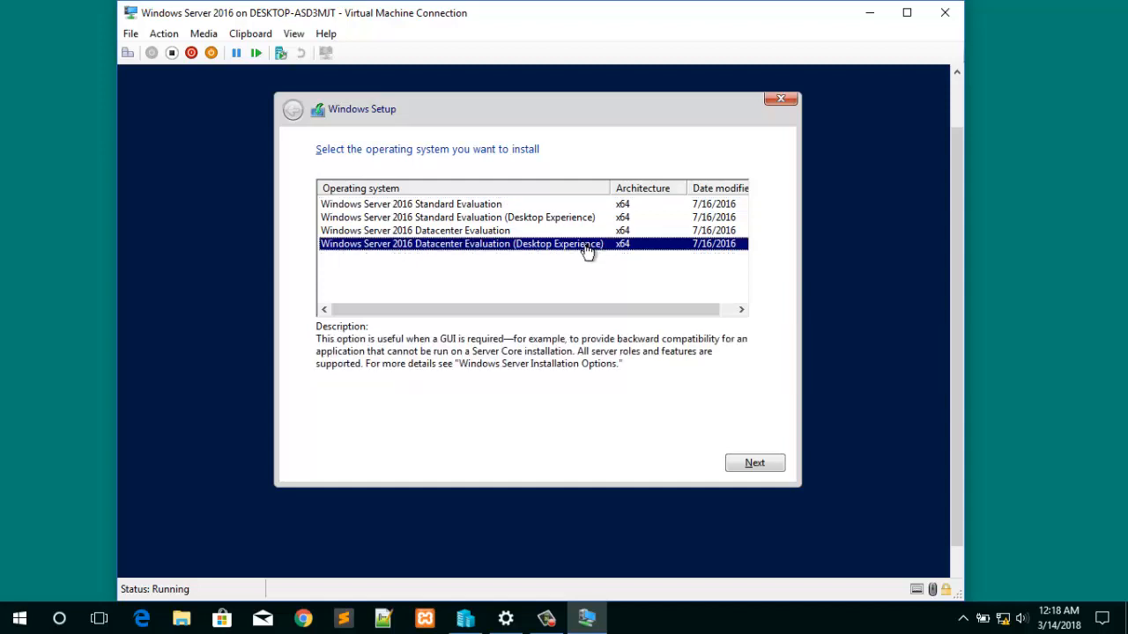
Step: Confirm the selected operating system edition and accept the license terms to continue the setup
left_click(753, 464)
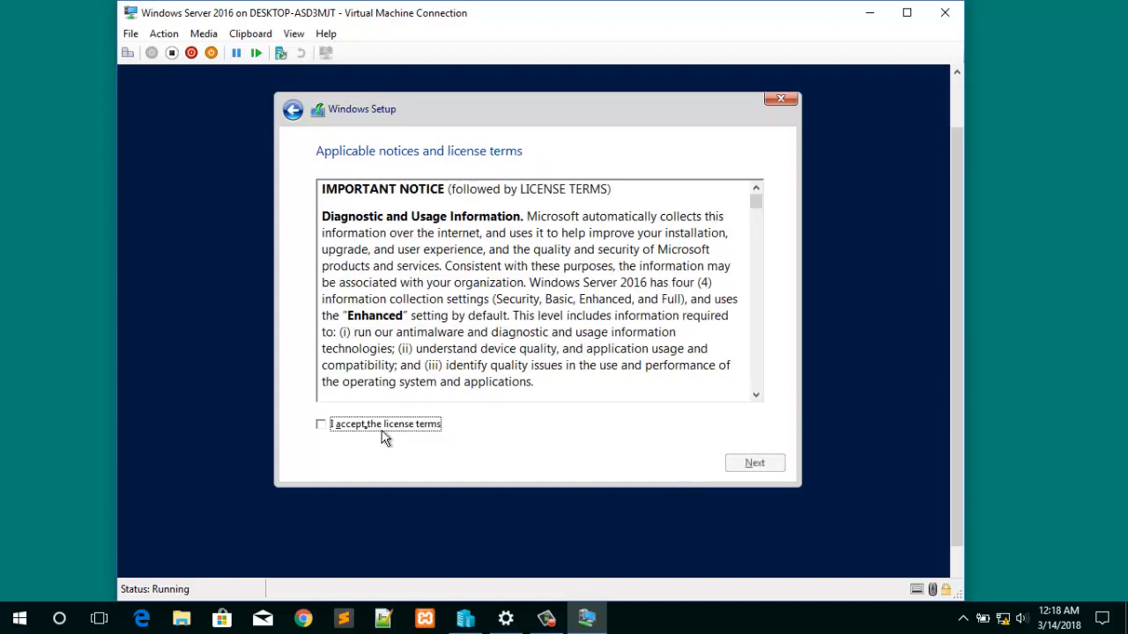
left_click(324, 425)
left_click(320, 426)
left_click(322, 426)
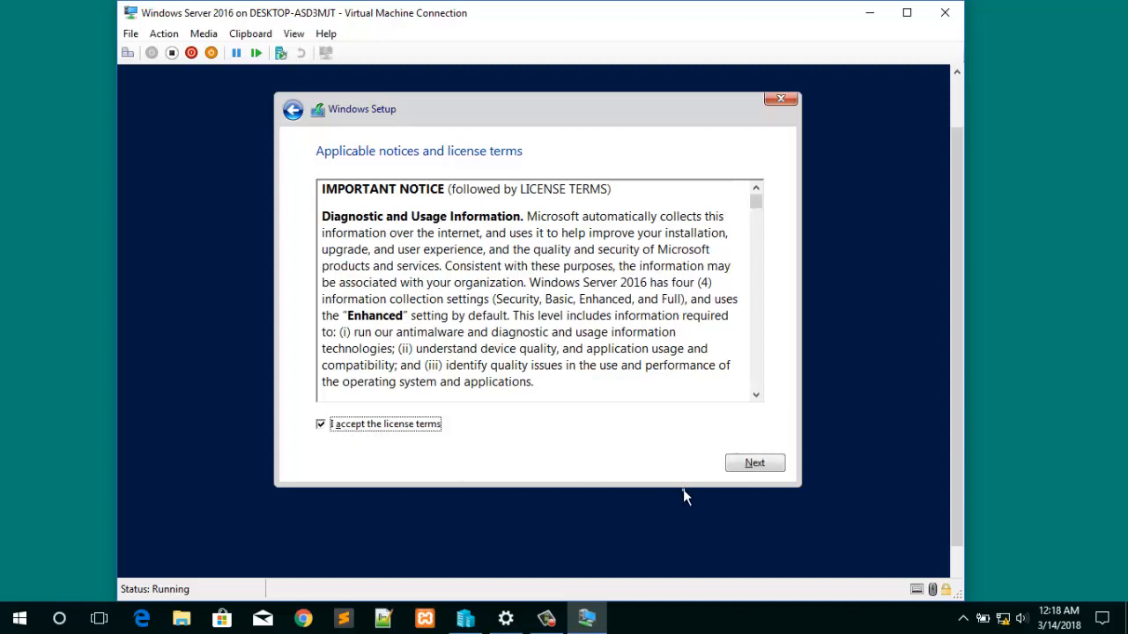
left_click(738, 467)
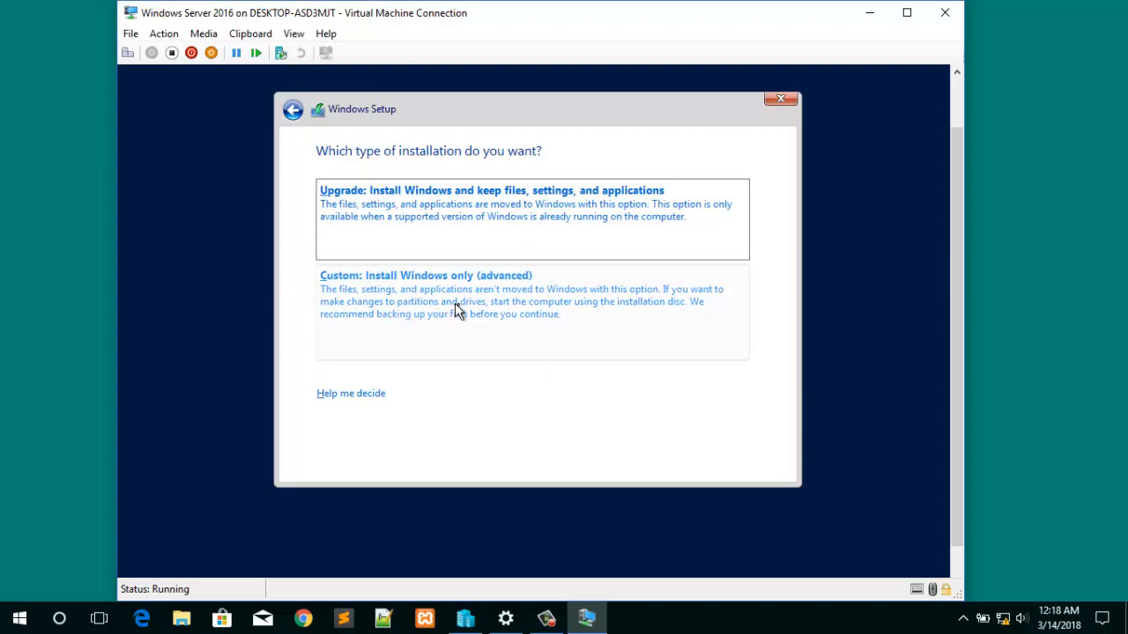
Step: Choose the custom installation (Install Windows only) and install Windows on Drive 0 Unallocated Space
left_click(494, 301)
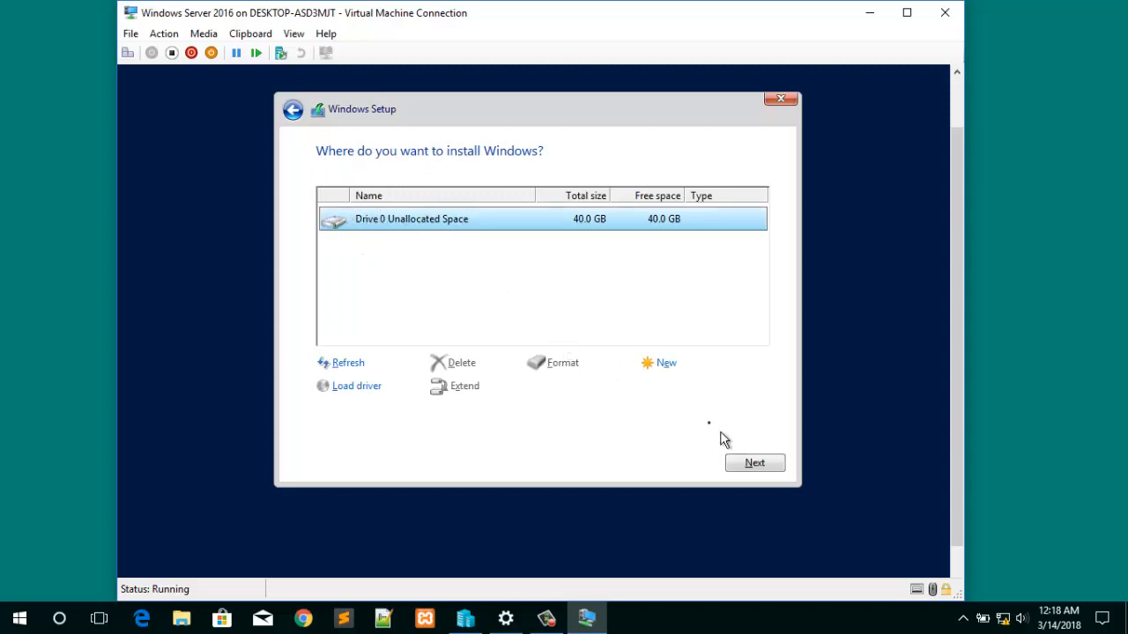
left_click(751, 463)
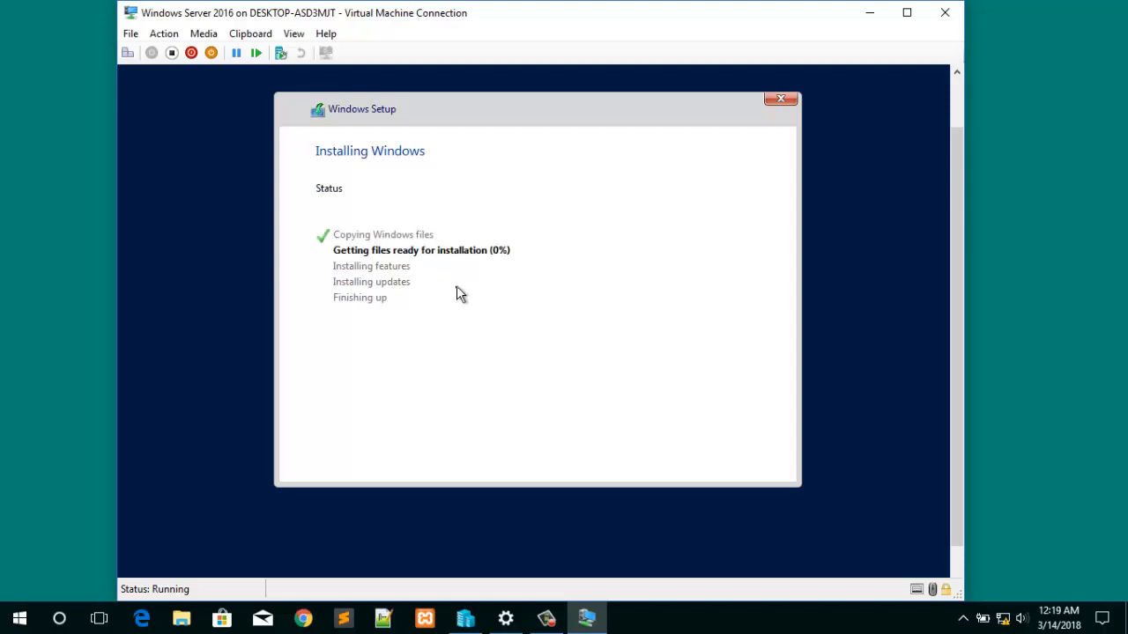
left_click(547, 620)
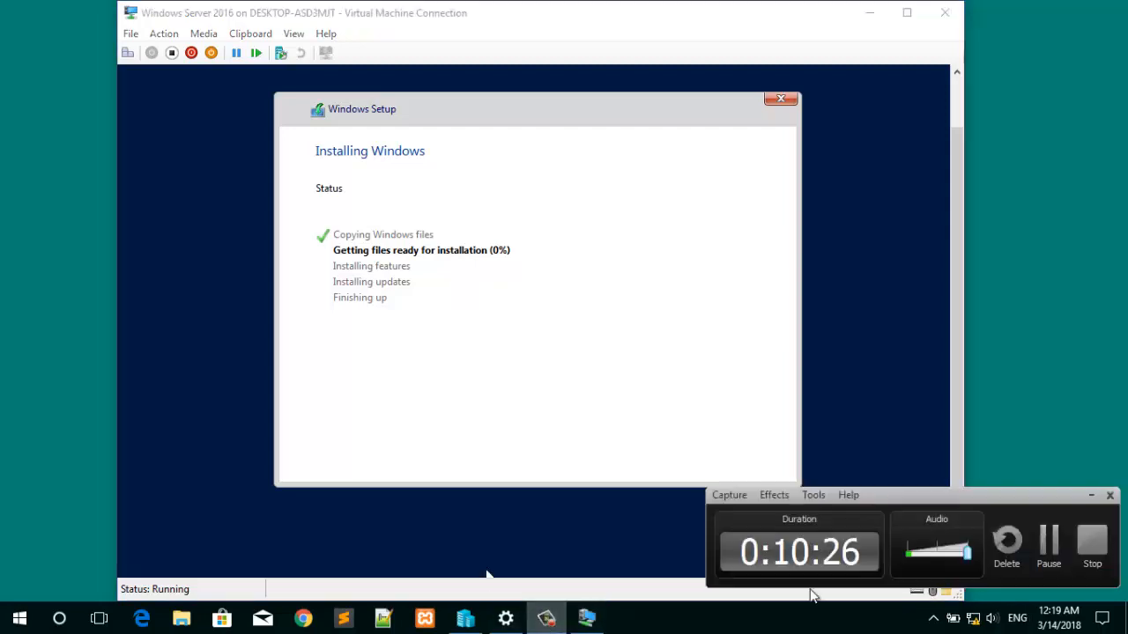
left_click(547, 619)
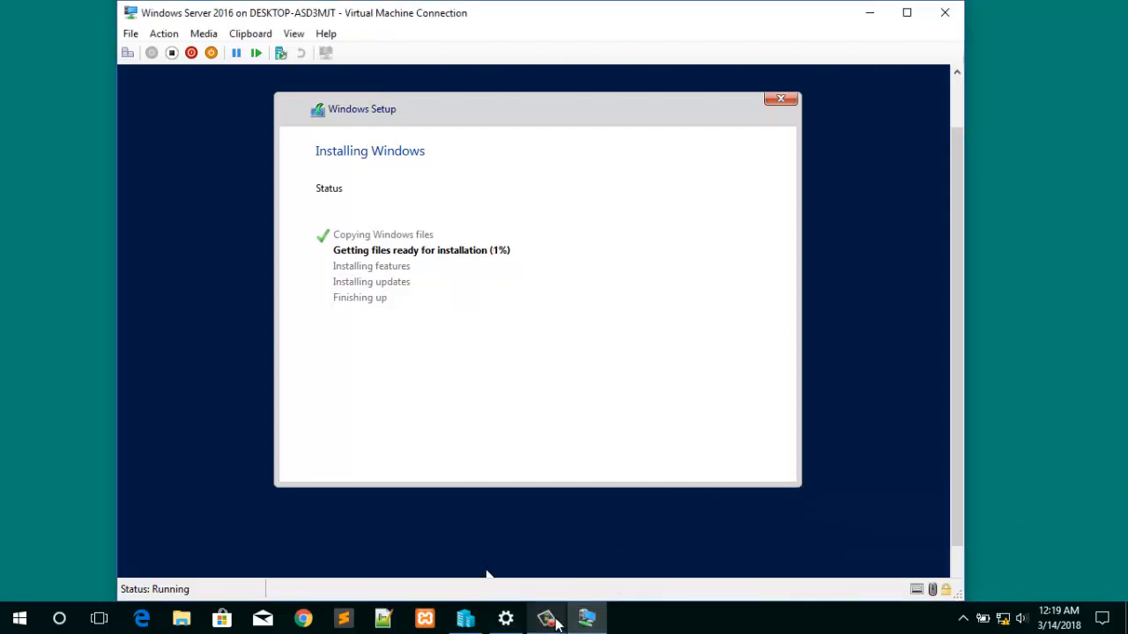
left_click(556, 623)
left_click(1047, 544)
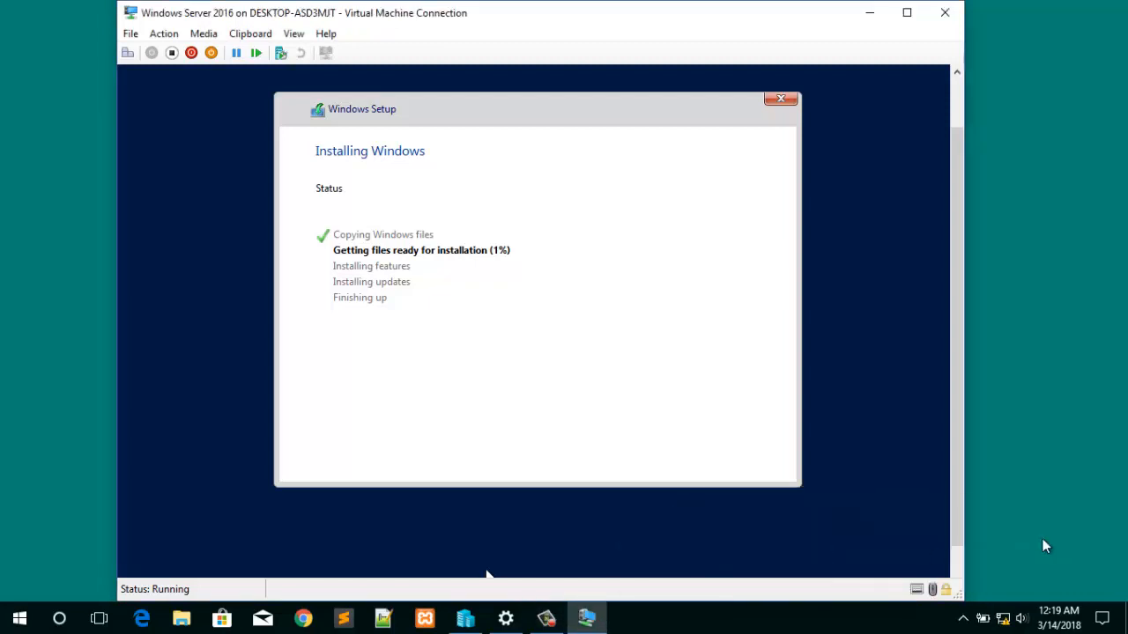
left_click(537, 627)
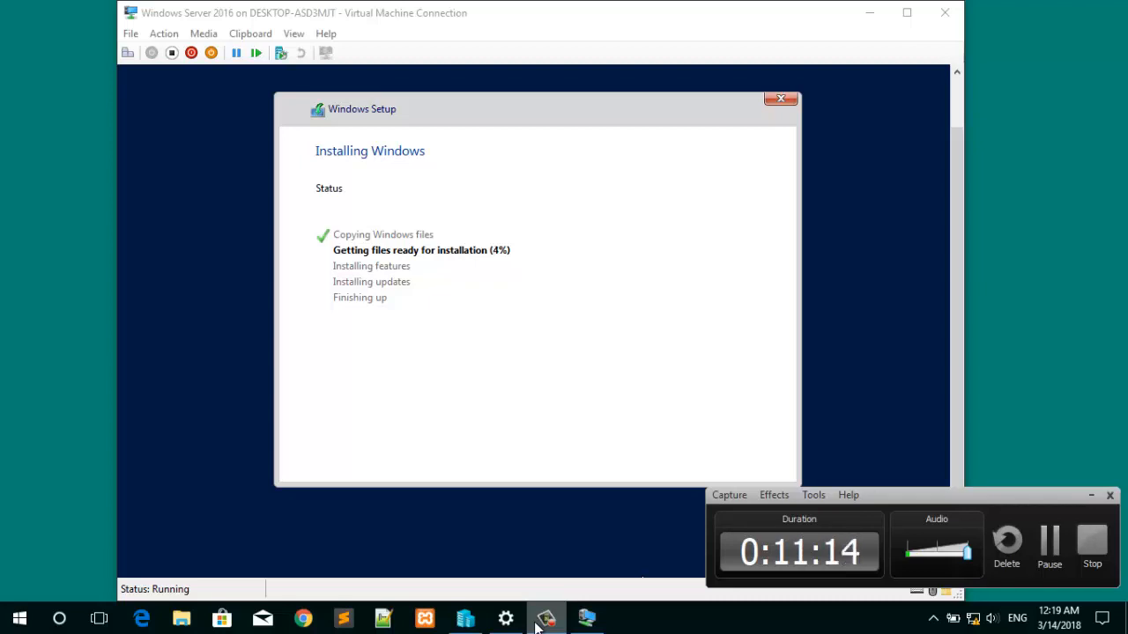
mouse_move(967, 552)
left_mouse_down()
mouse_move(897, 556)
mouse_move(973, 551)
left_mouse_up()
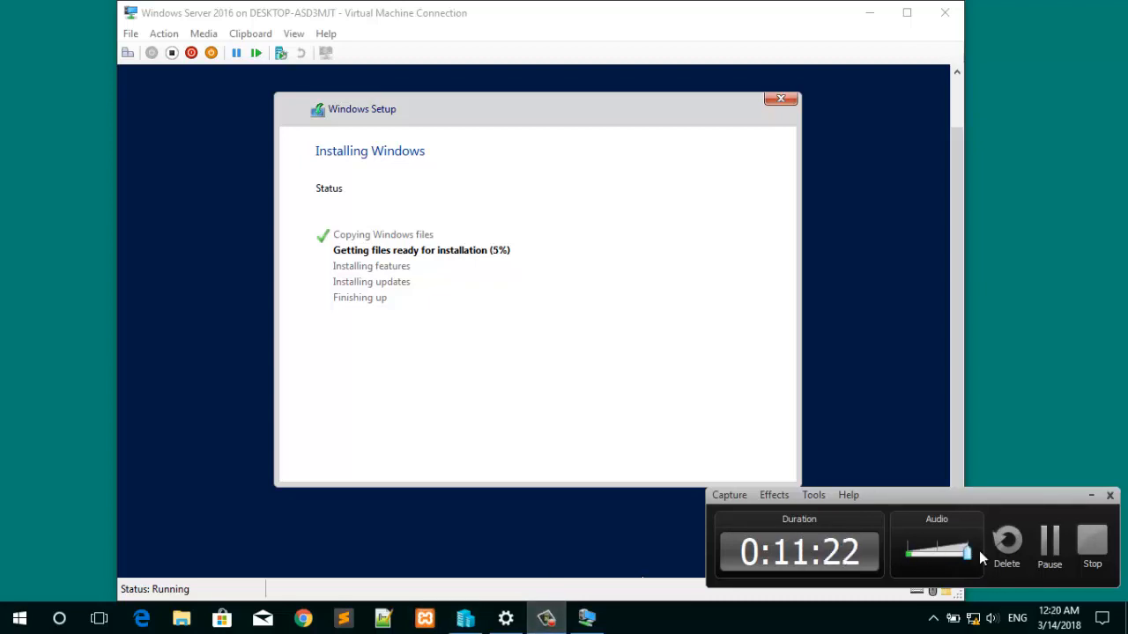
left_click(1049, 542)
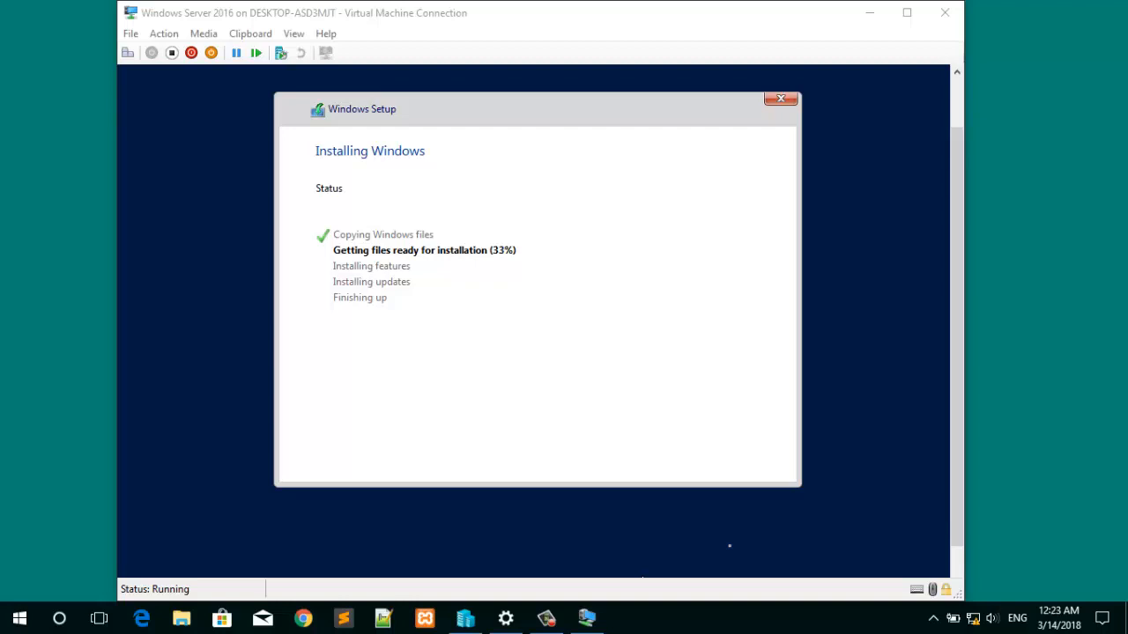
key("XF86MonBrightnessUp")
key("XF86MonBrightnessUp")
left_click(547, 618)
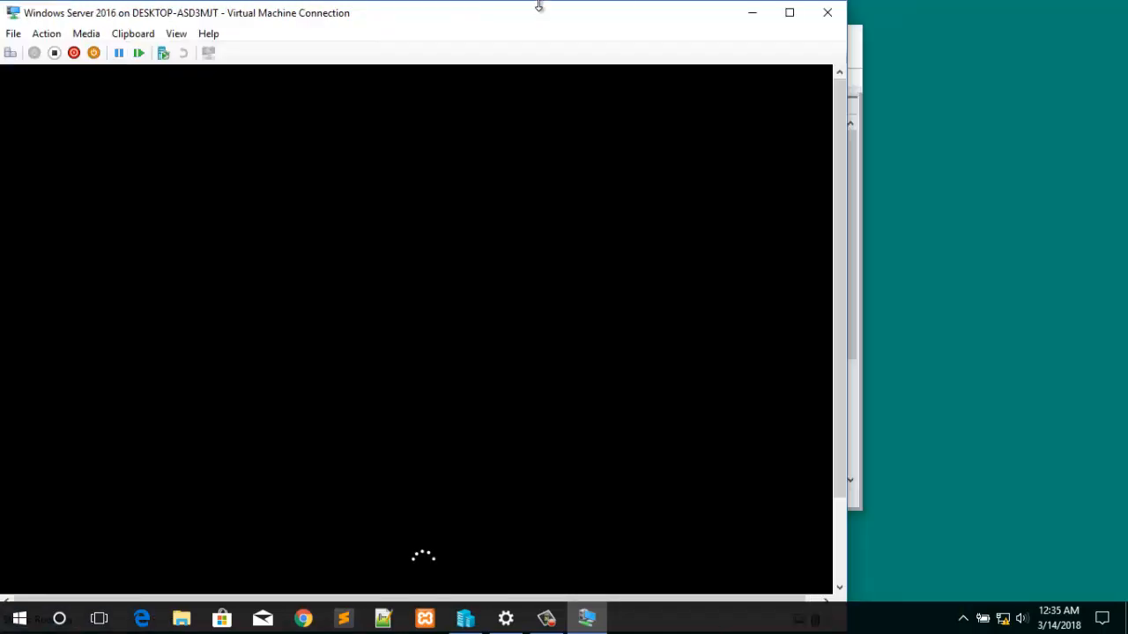
left_click_drag(961, 255, 958, 297)
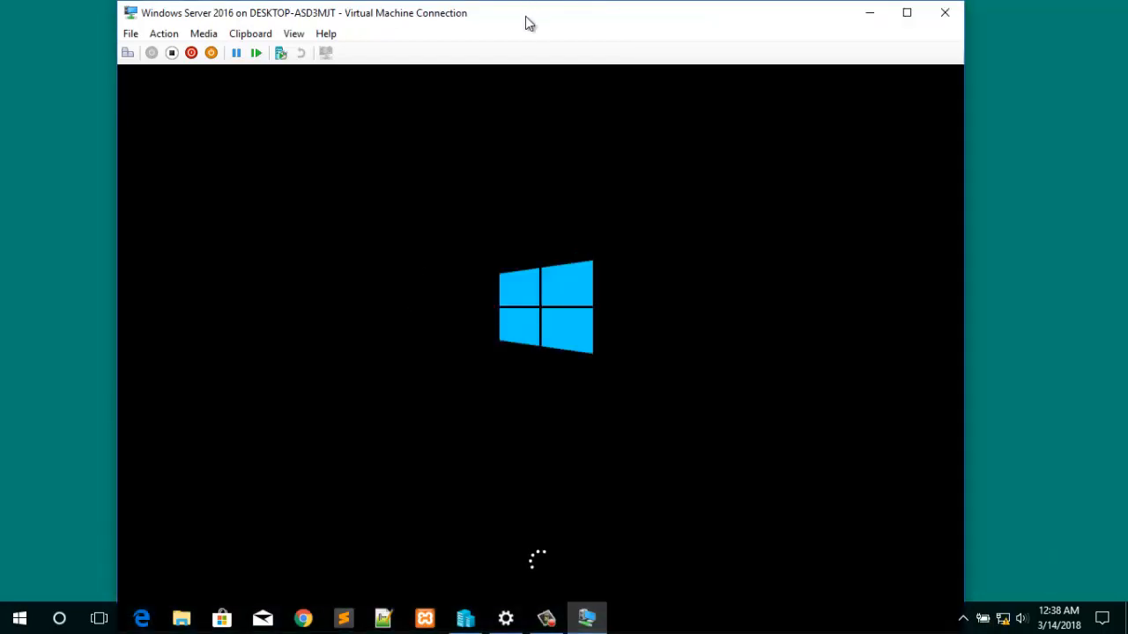
left_click_drag(528, 23, 524, 5)
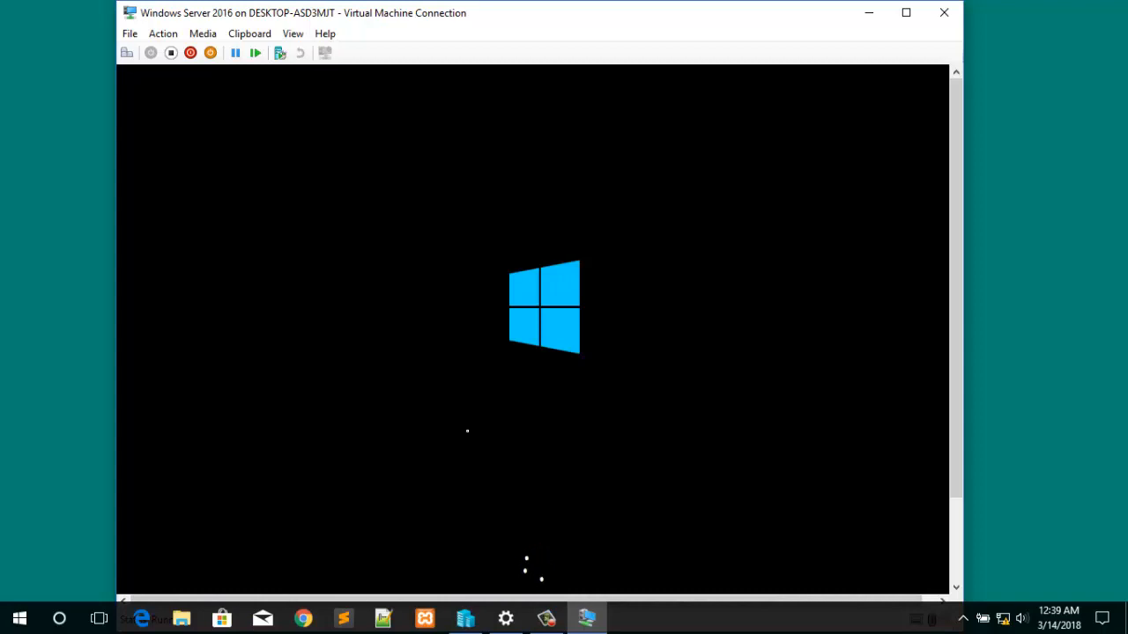
left_click(546, 619)
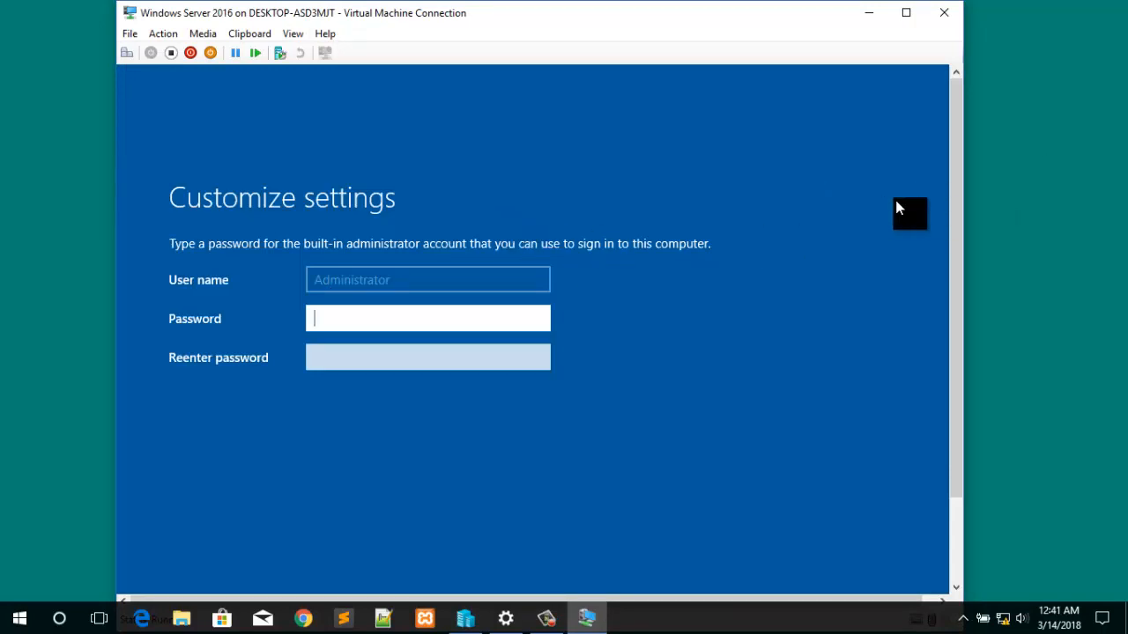
Step: Enter and re-enter a password for the built-in Administrator account and finish customizing the settings
mouse_move(952, 237)
left_mouse_down()
mouse_move(958, 304)
mouse_move(959, 239)
left_mouse_up()
type("•••••••••")
left_click(348, 356)
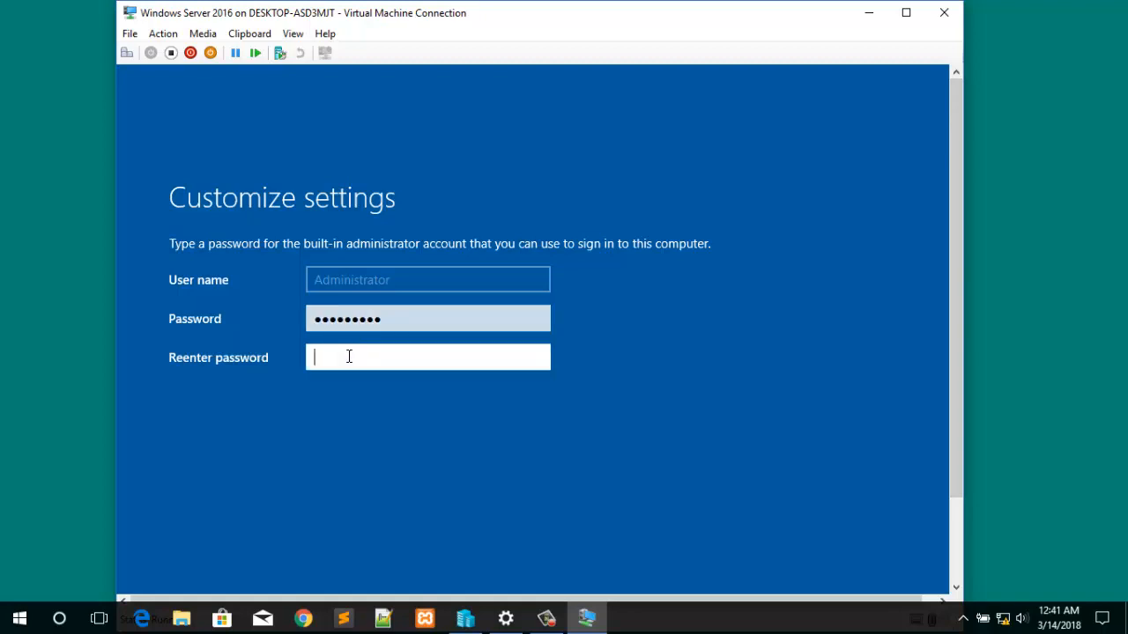
type("•••••••••")
scroll(950, 195, "down", 2)
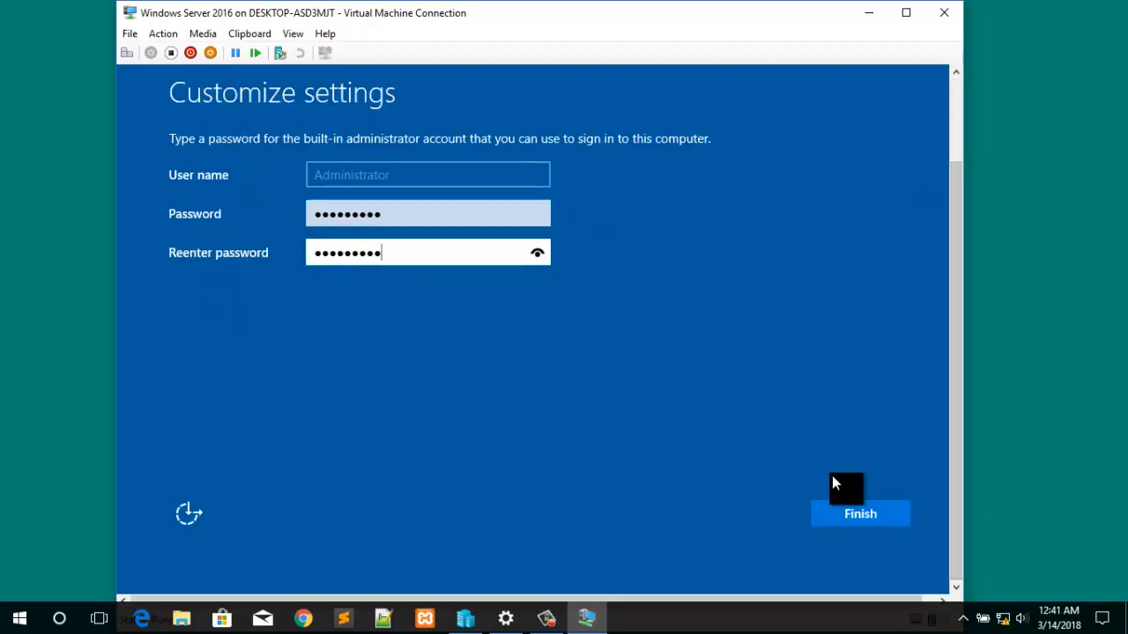
left_click(845, 511)
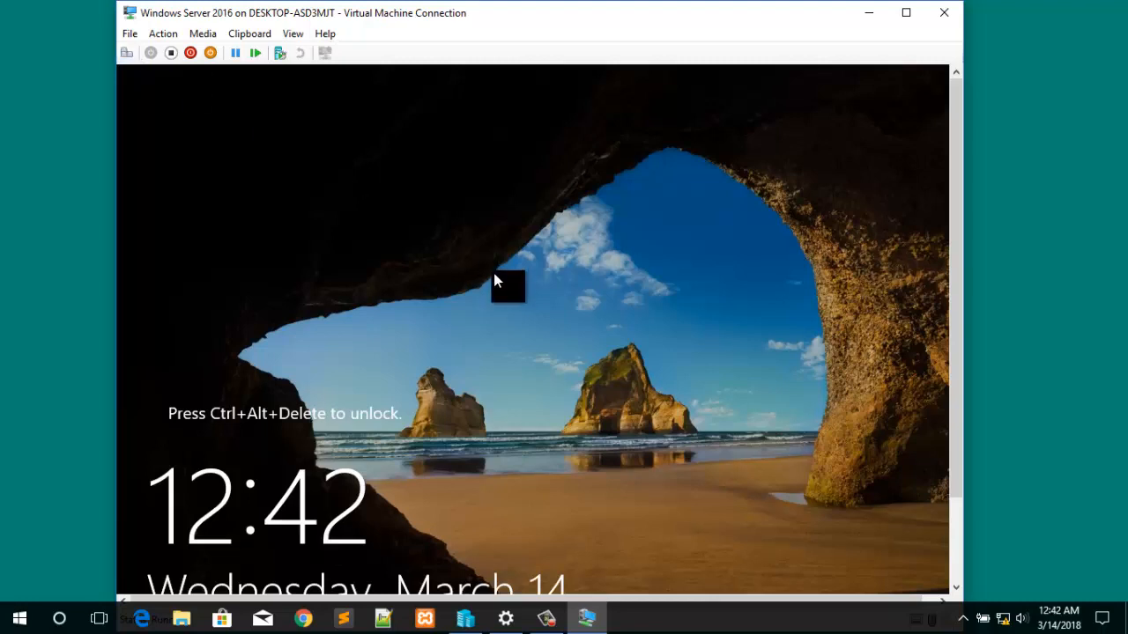
Step: Unlock the virtual machine's lock screen and sign in as Administrator with the account password
left_click(126, 53)
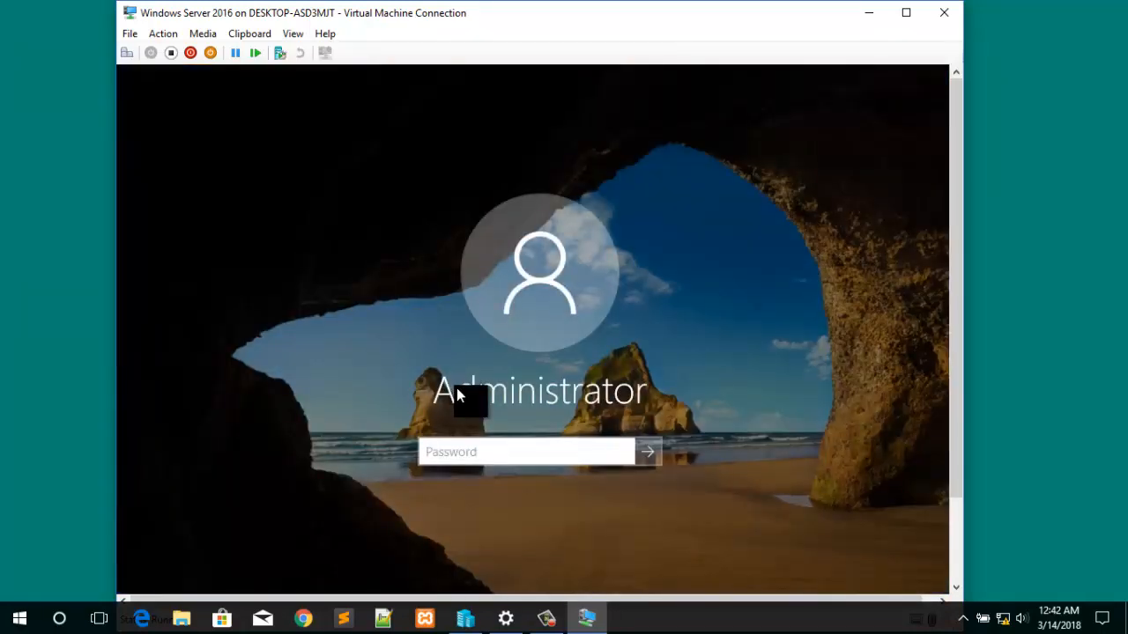
type("•••••••••")
key("Return")
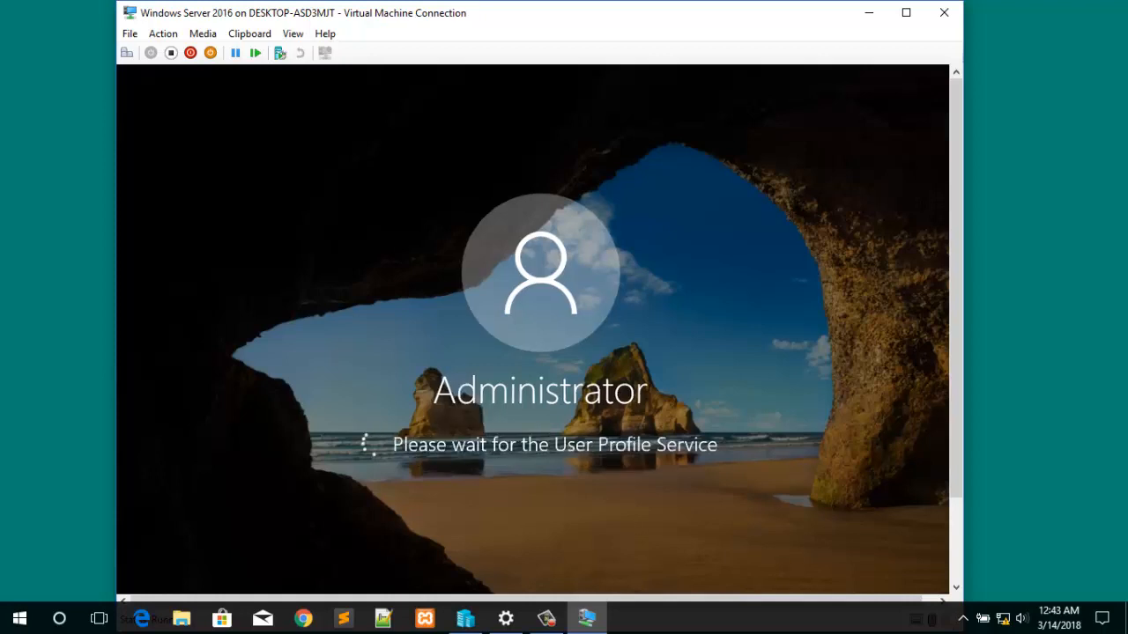